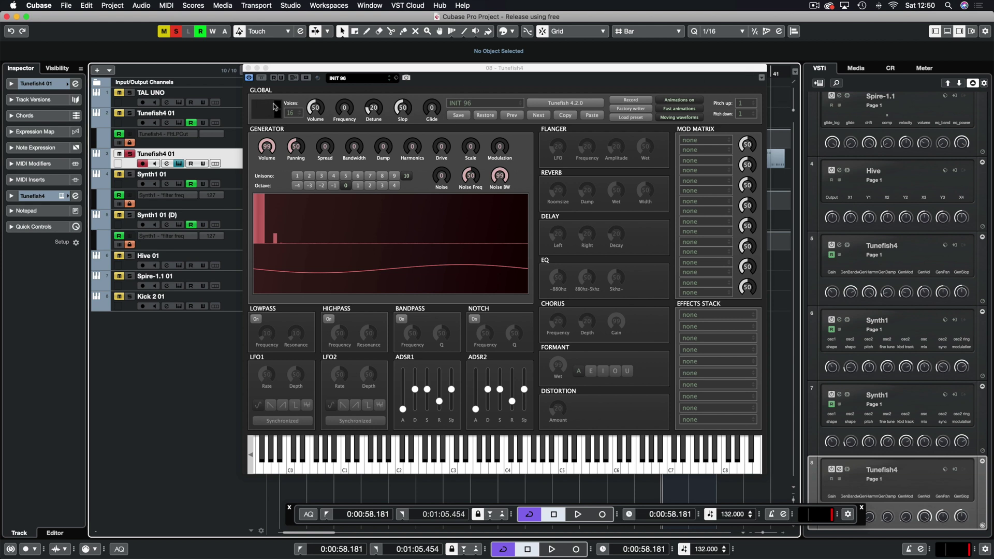
Step: Play the looped section through the unmodified INIT 96 patch and stop it to hear the starting sound
key(space)
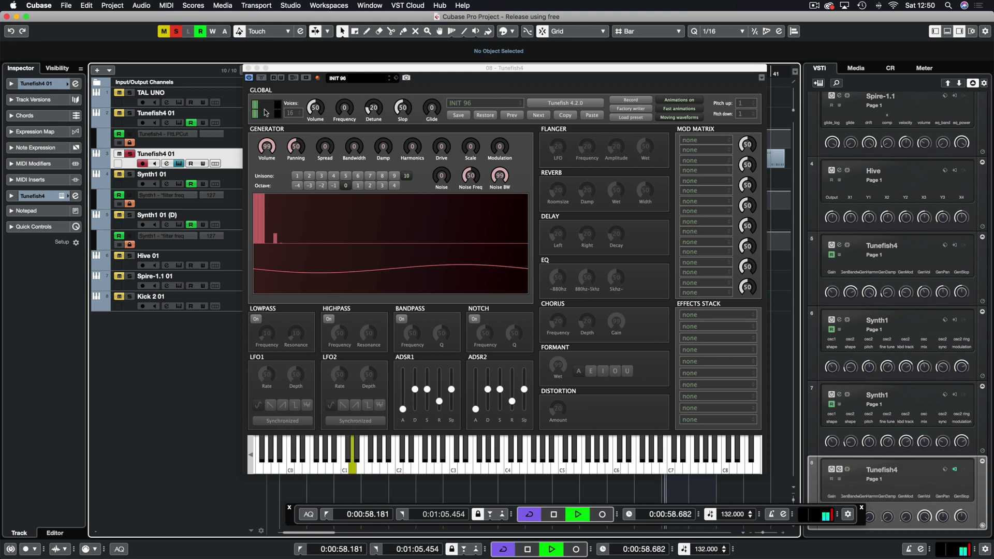
key(space)
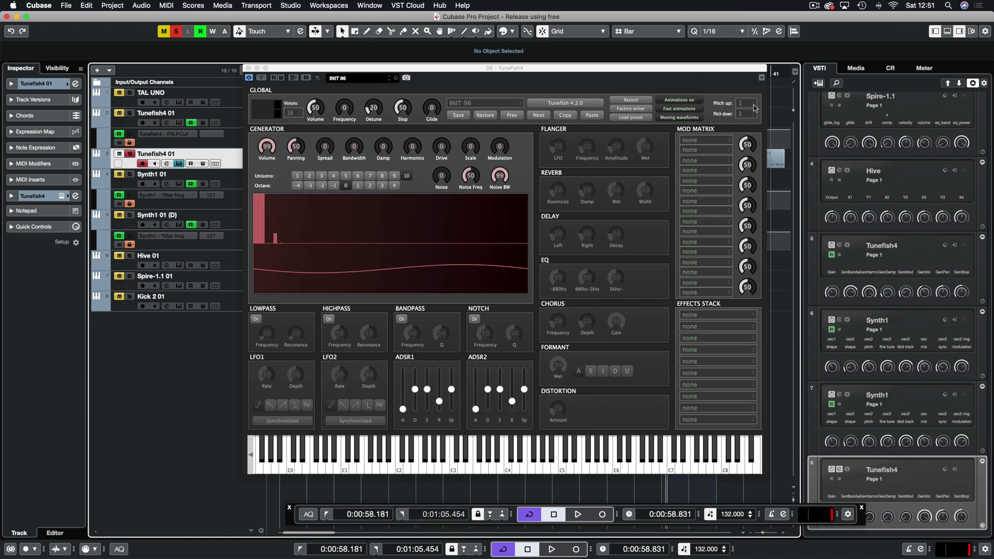
click(275, 133)
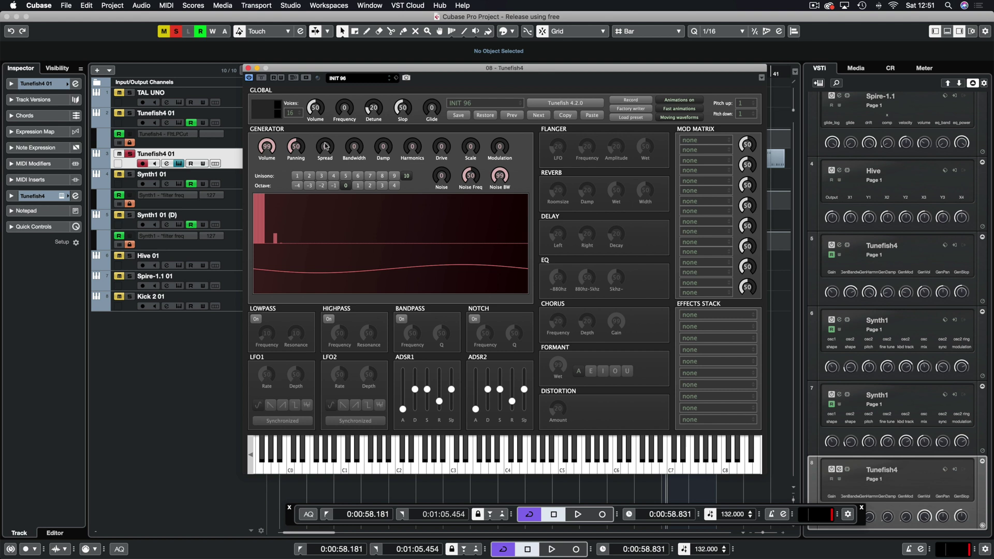
Step: Try the generator with Bandwidth at 21, Damp 17, Harmonics 22, Drive 10 and Scale 12, returning Modulation to 0
drag(358, 152, 428, 131)
scroll(442, 147, up, 2)
scroll(470, 147, up, 3)
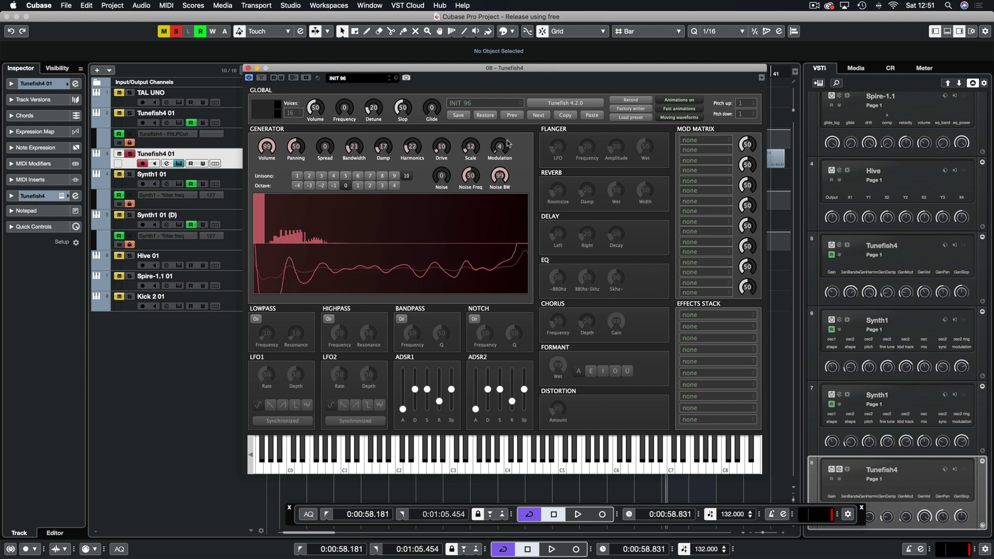
scroll(499, 150, up, 2)
scroll(500, 150, down, 2)
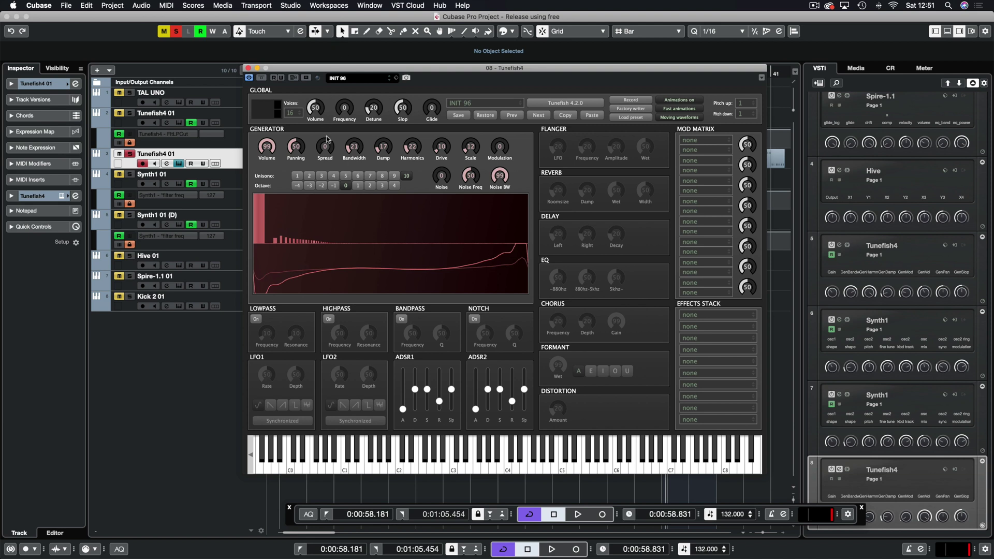
Step: Try the generator's Spread with different unison counts, ending at 10 voices, and reset Spread and the raised shaping knobs to 0
drag(326, 142, 327, 94)
click(346, 176)
click(407, 176)
drag(325, 150, 337, 250)
drag(350, 163, 351, 174)
drag(382, 149, 413, 185)
drag(441, 148, 469, 181)
drag(352, 148, 352, 187)
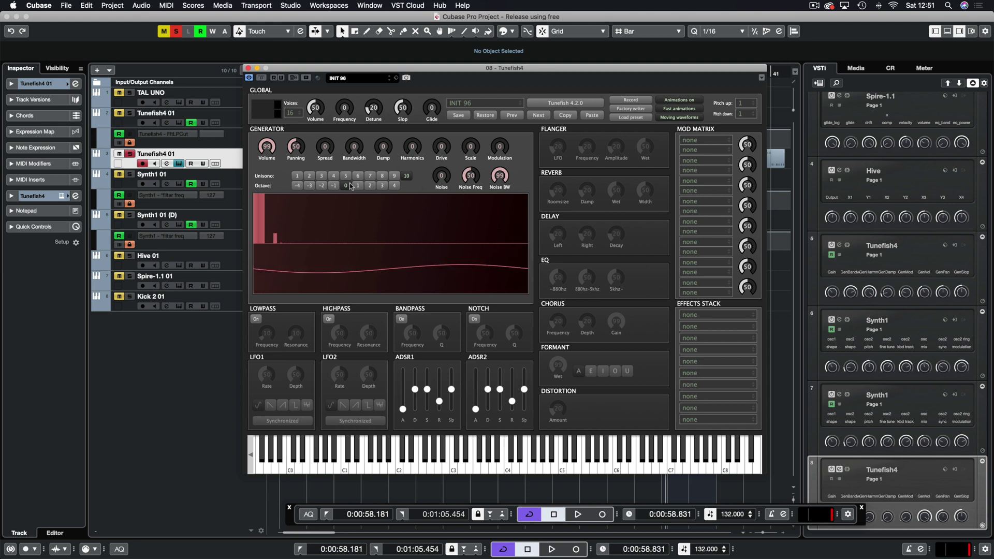
Step: Try the generator Bandwidth at maximum with Harmonics and Damp adjustments, and return all three to 0
drag(354, 151, 346, 3)
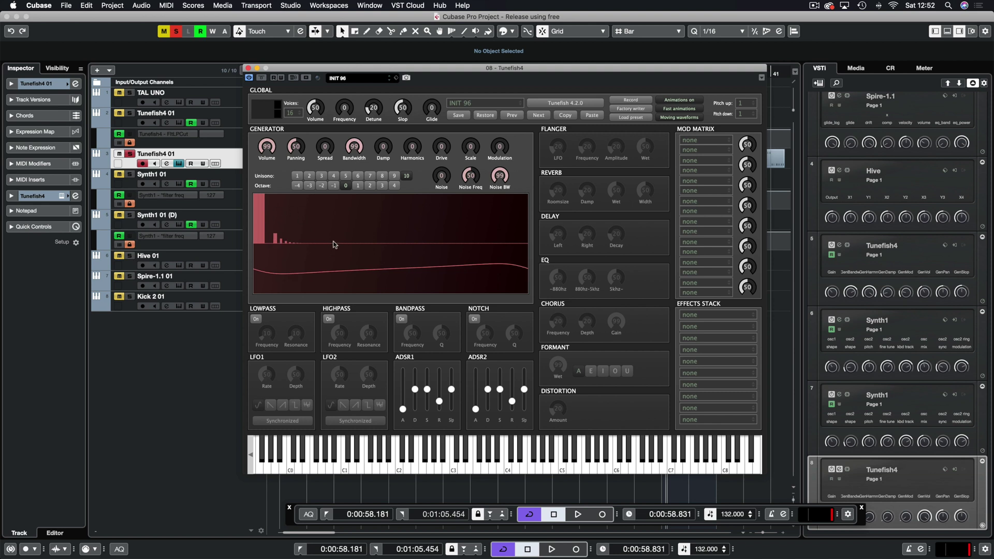
drag(408, 150, 398, 182)
drag(355, 149, 349, 260)
drag(385, 149, 422, 199)
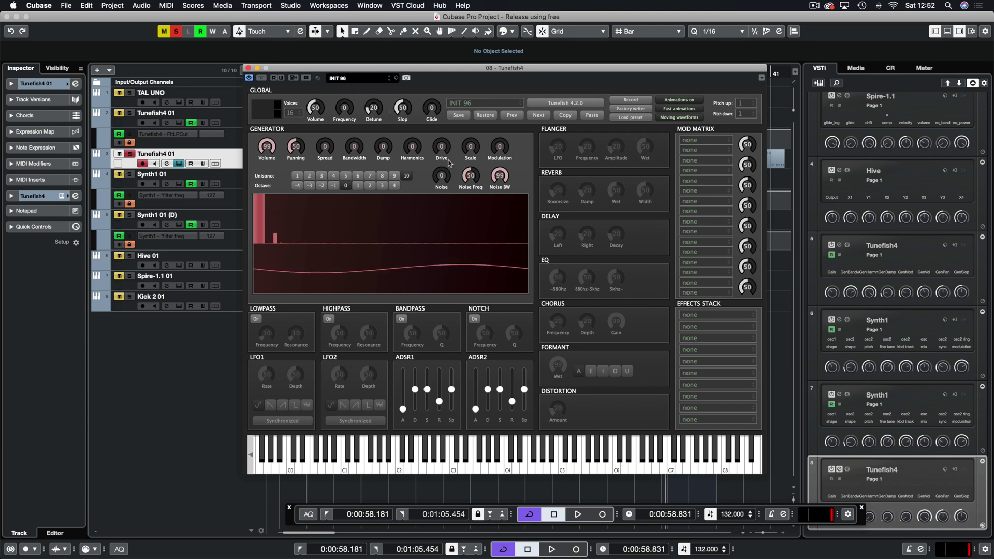
Step: Try the generator Drive at 34 with Scale and Modulation changes, and reset all three to 0
drag(443, 150, 410, 262)
drag(471, 150, 443, 106)
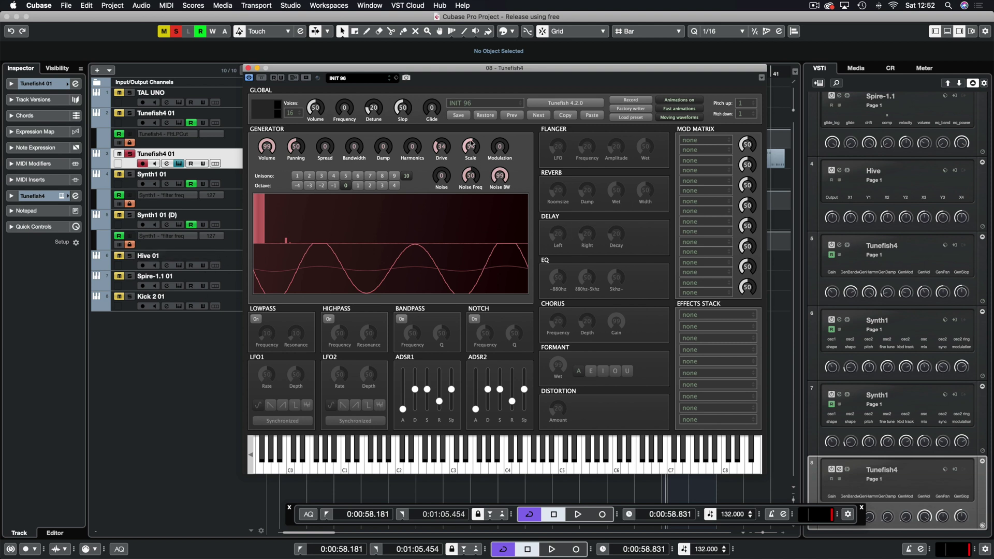
drag(471, 145, 460, 222)
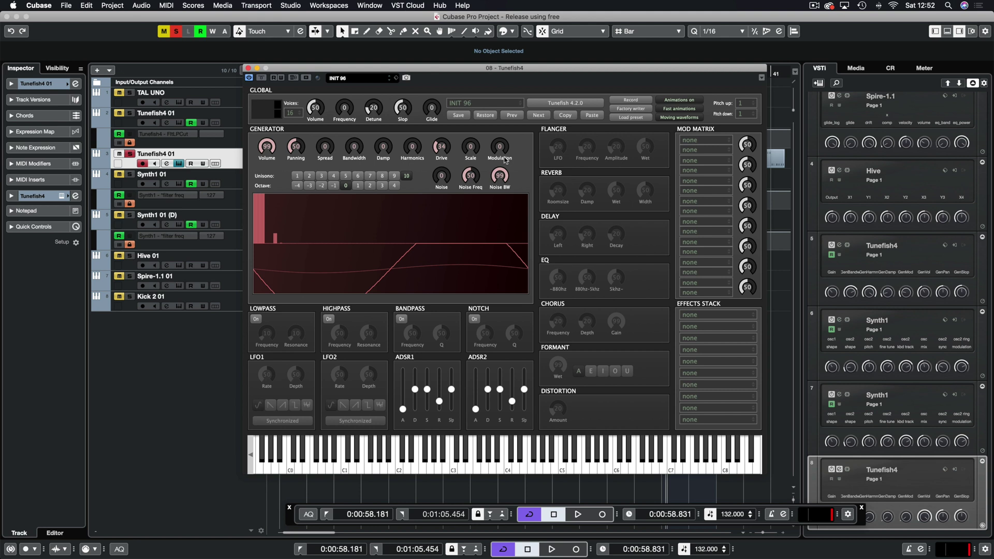
drag(504, 159, 505, 142)
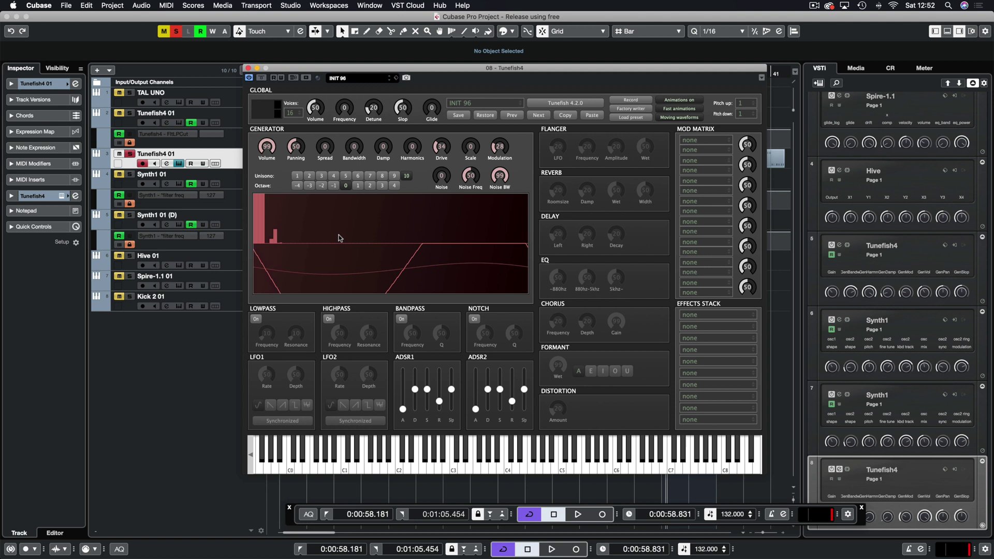
drag(500, 149, 473, 248)
drag(441, 153, 404, 177)
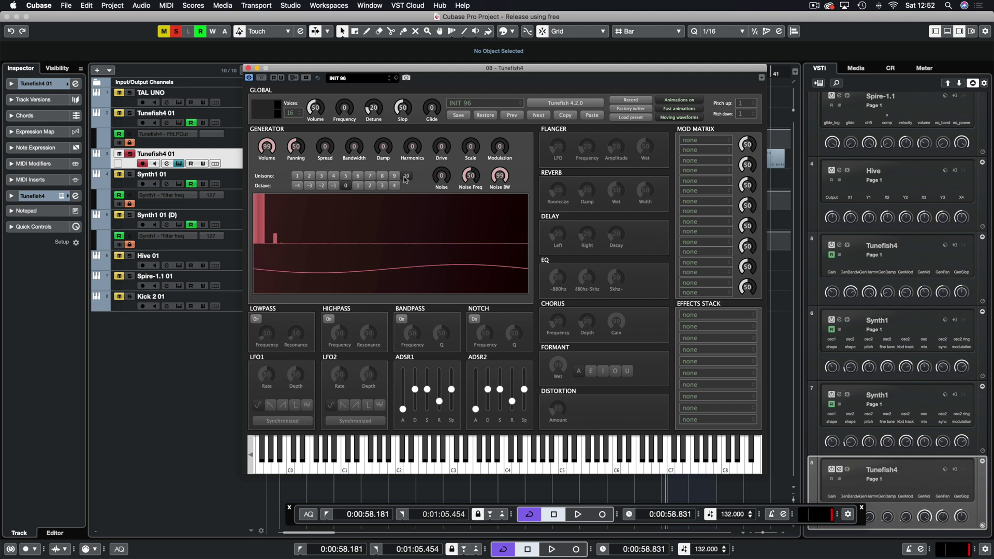
Step: Compare unison counts of 1 and 10 while varying Spread, ending with Unisono at 1 and Spread at 0
click(297, 176)
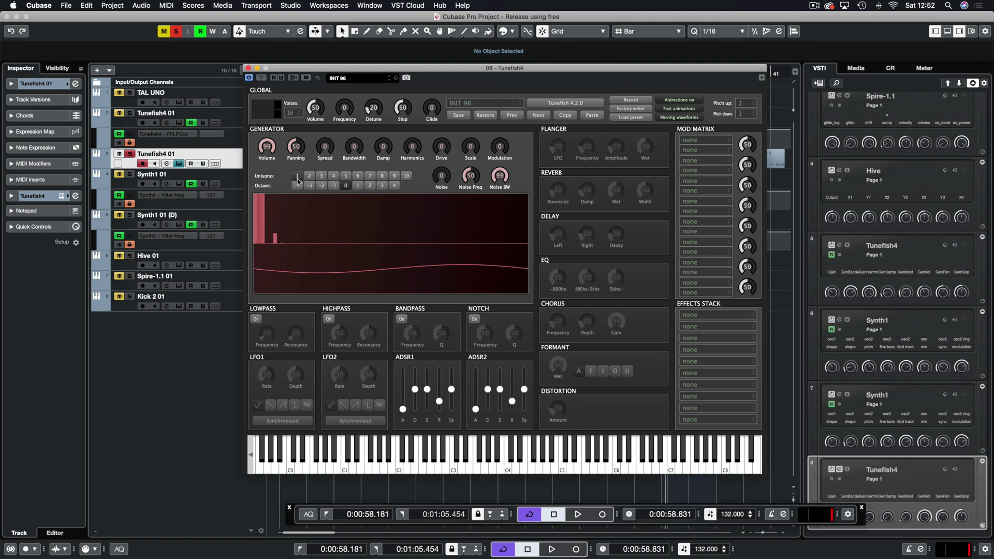
click(406, 177)
drag(326, 147, 339, 218)
click(297, 176)
Step: Try the generator octaves -4, 4 and 3, and return the octave to 0
click(298, 187)
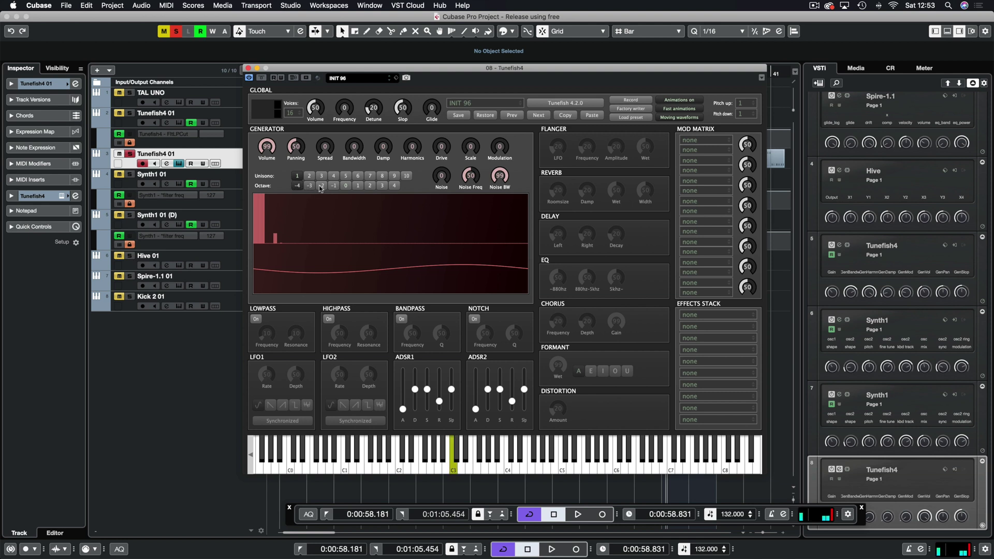
click(346, 186)
click(394, 186)
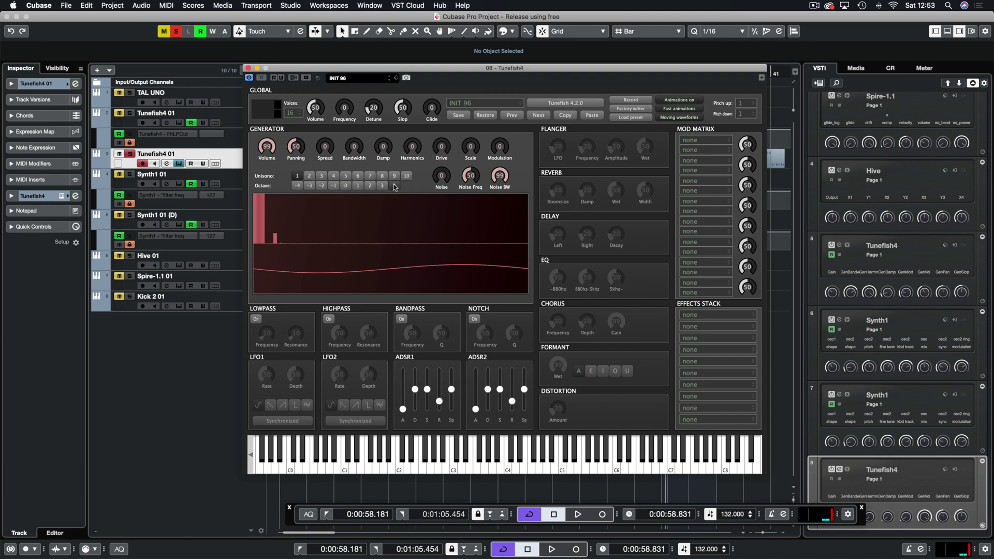
click(381, 186)
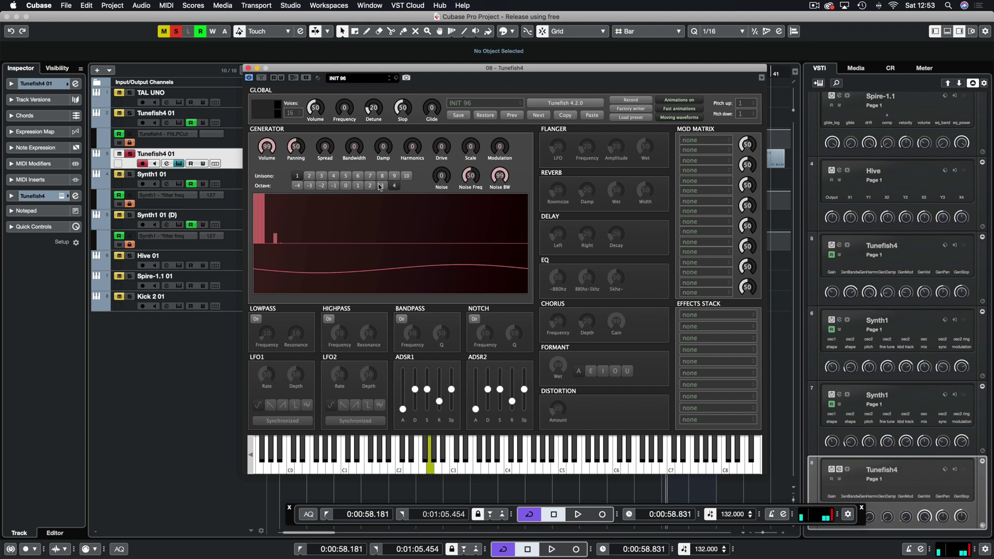
click(346, 185)
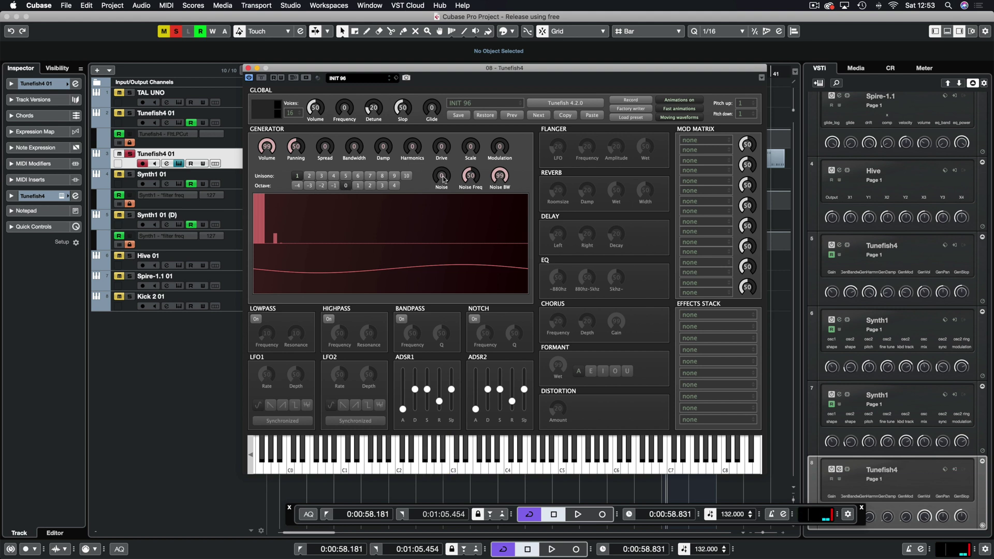
Step: Try Noise at 13 with a narrow noise bandwidth, ending with Noise and Noise Freq at 0 and Noise BW at 99
drag(443, 179, 475, 222)
drag(501, 176, 489, 266)
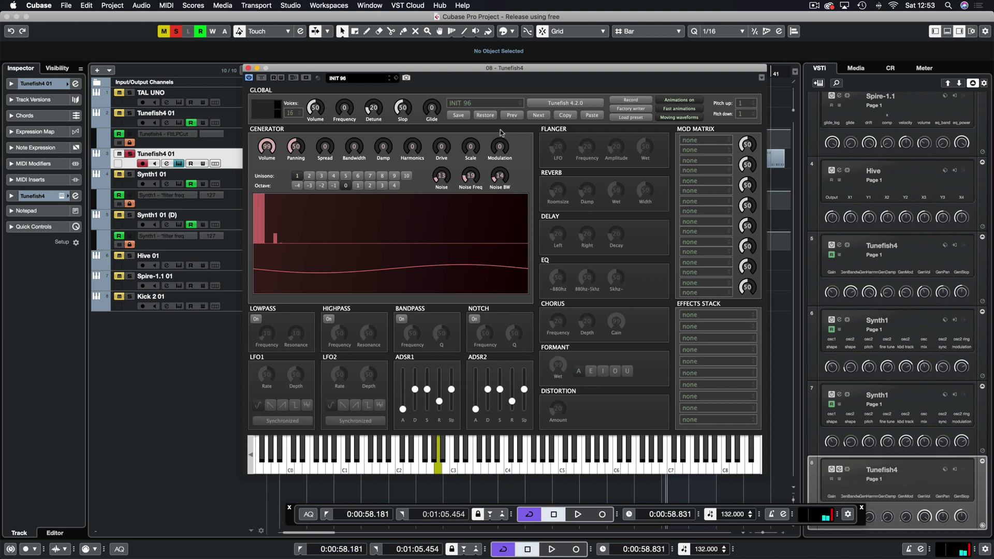
drag(502, 178, 515, 10)
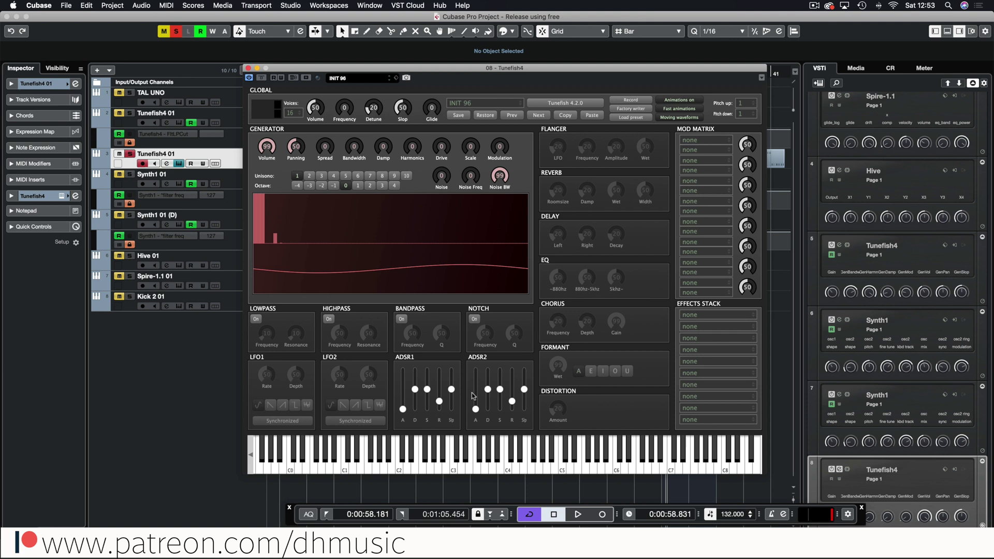
click(529, 458)
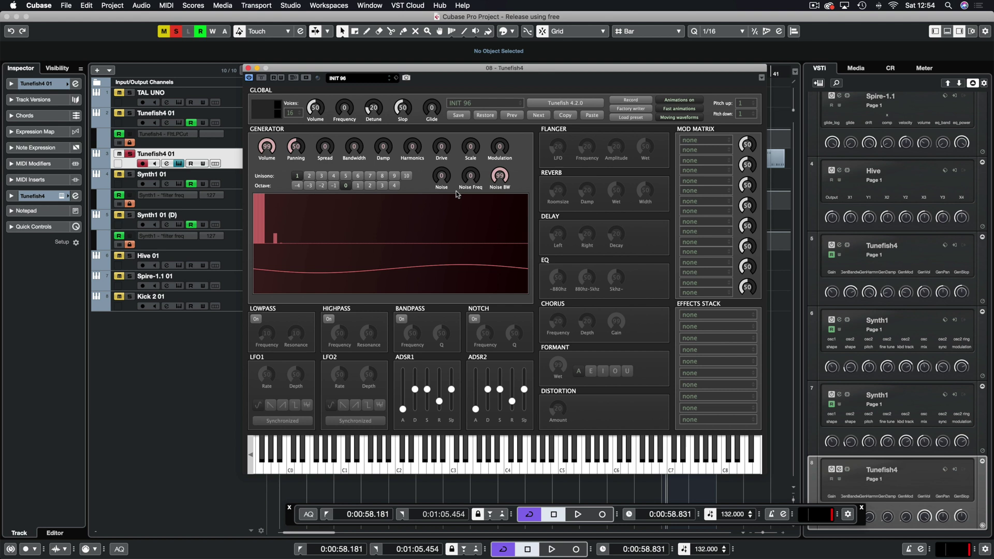
Step: Start loop playback and vary the generator Drive, ending with it at 99
key(space)
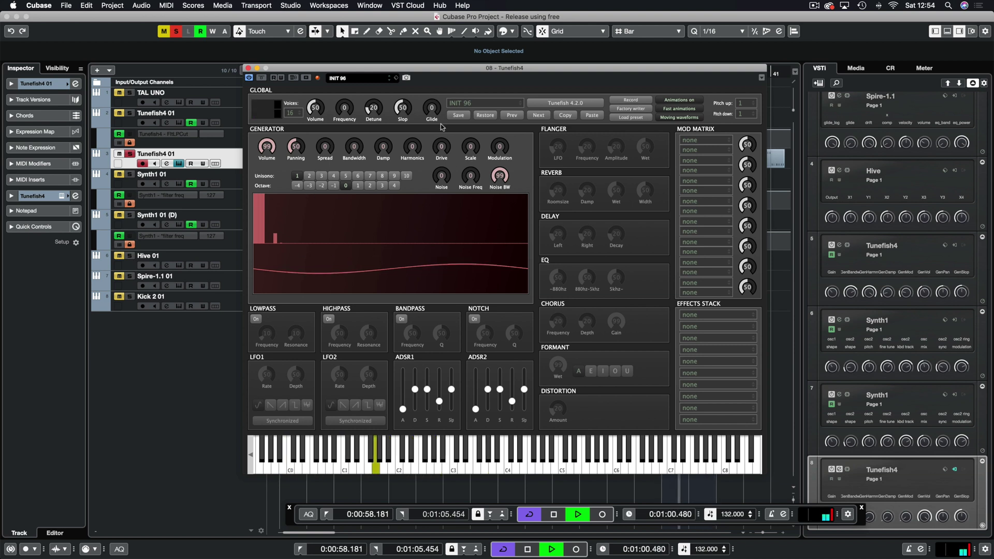
drag(441, 149, 442, 123)
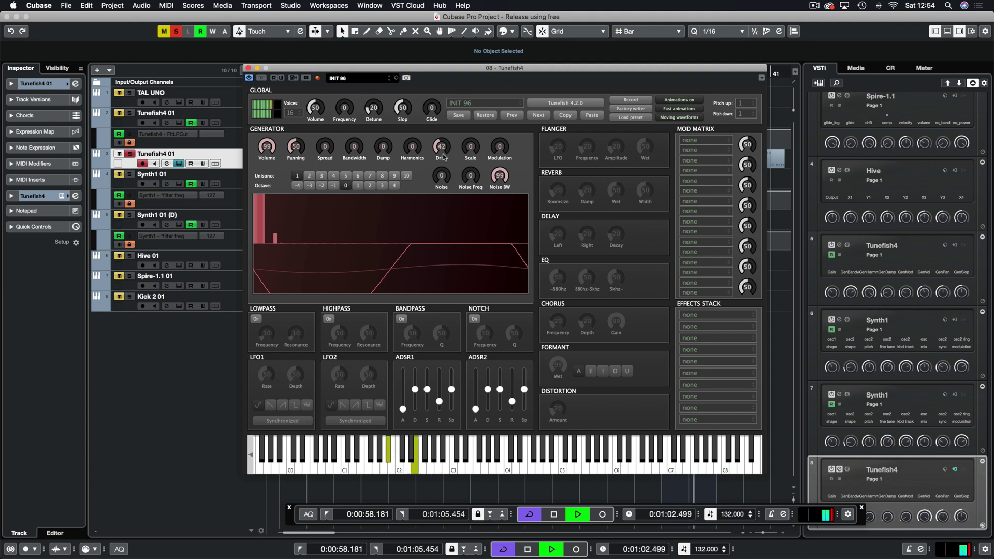
key(XF86AudioLowerVolume)
key(XF86AudioLowerVolume)
drag(443, 156, 449, 94)
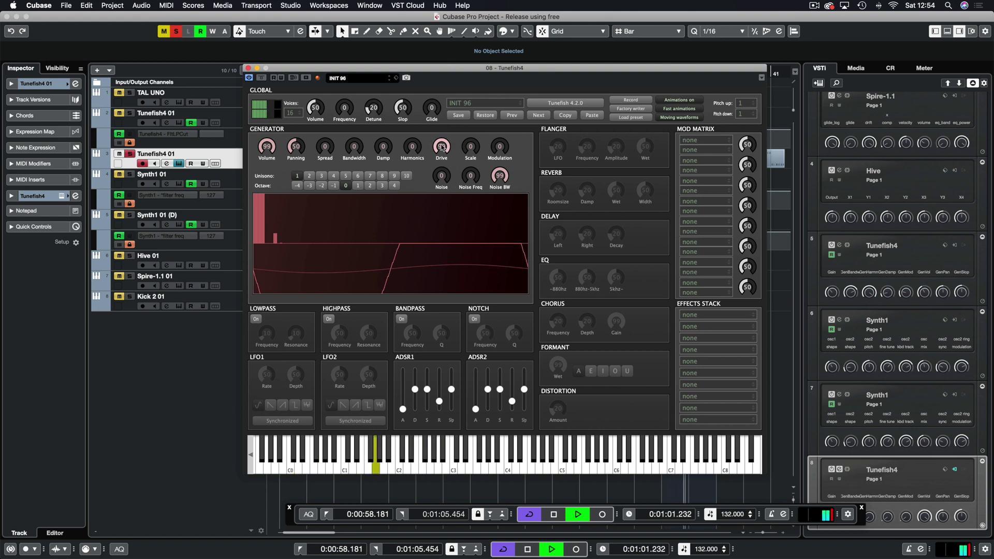
drag(442, 146, 439, 197)
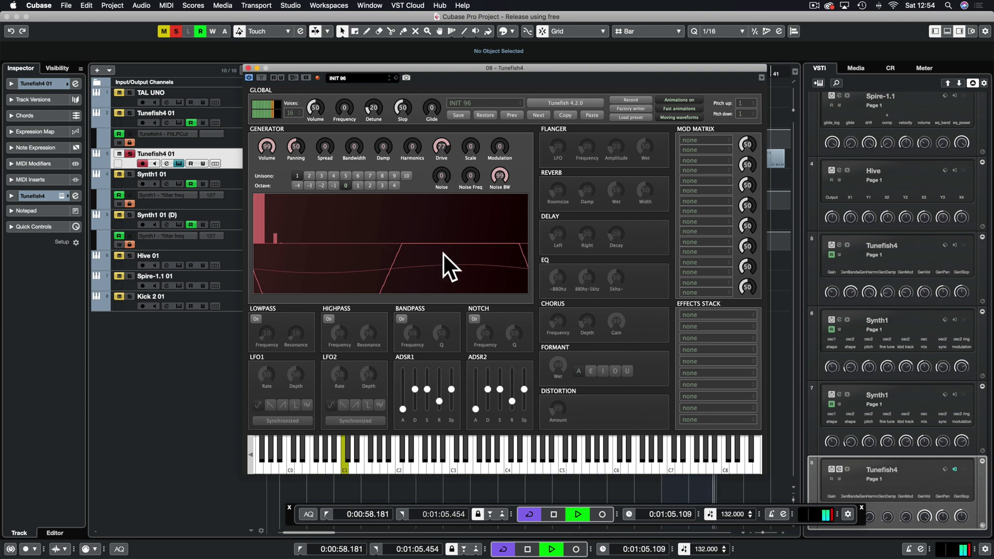
drag(442, 148, 442, 113)
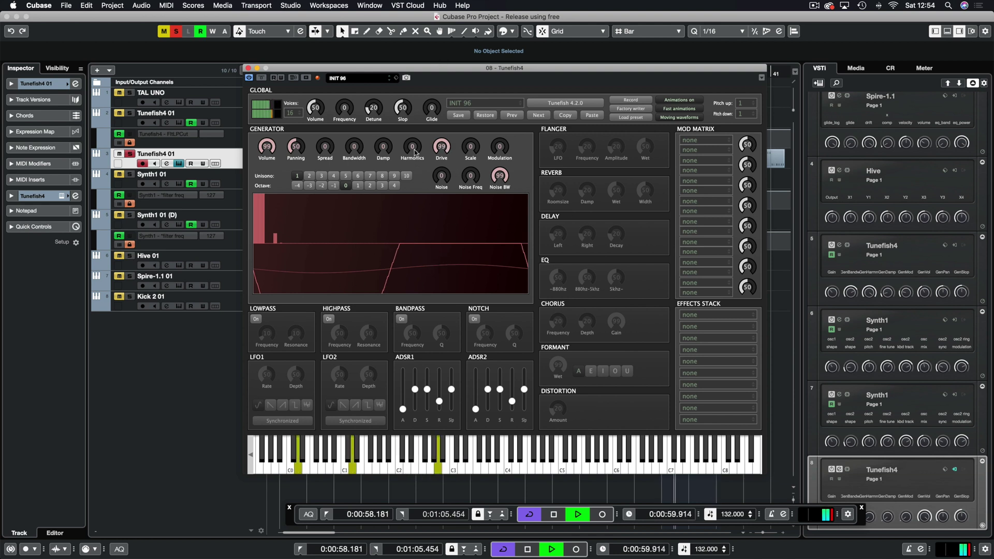
Step: Set the generator Bandwidth to 11, Harmonics to 99 and Drive to 20 during playback, and stop the loop
drag(415, 150, 413, 105)
drag(441, 150, 441, 186)
drag(412, 150, 355, 137)
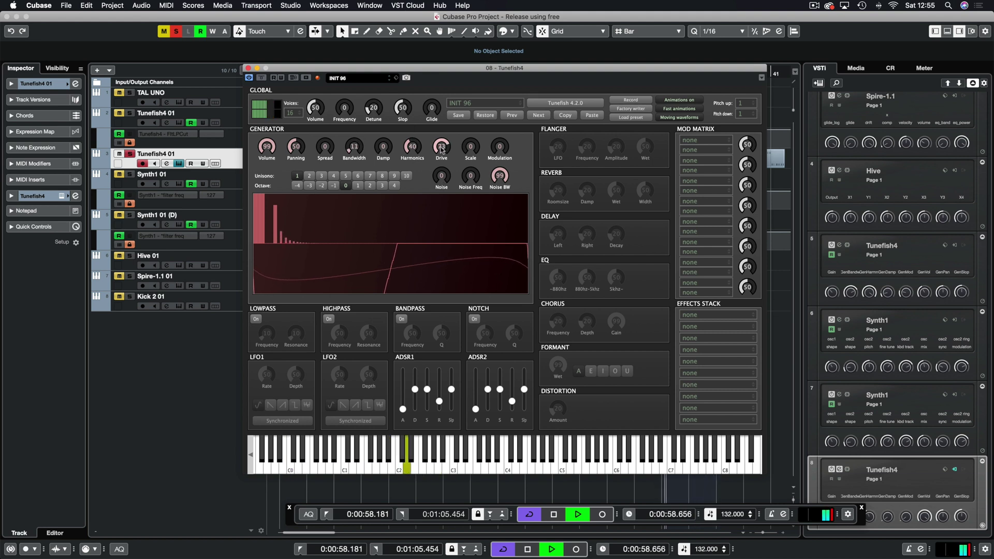
drag(441, 150, 437, 215)
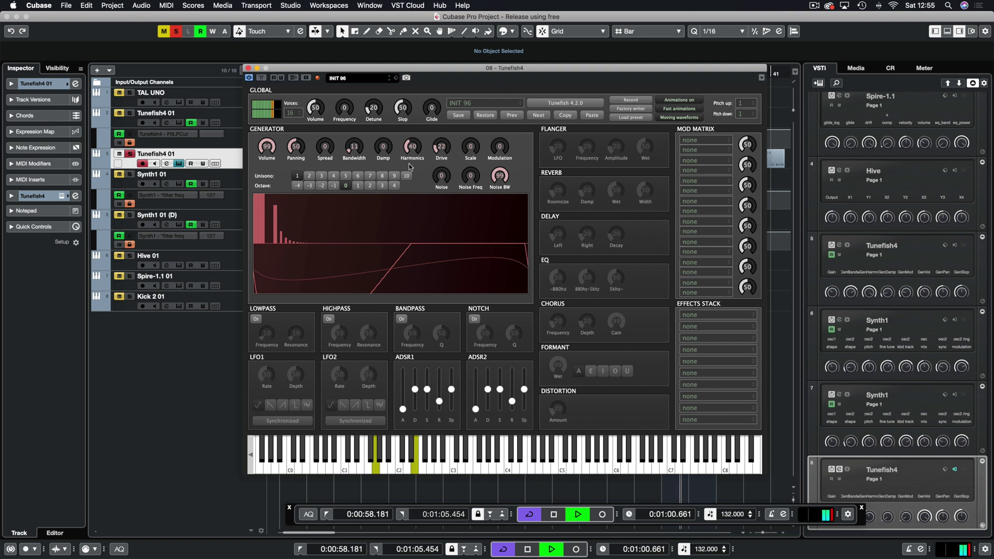
drag(412, 147, 415, 65)
mouse_move(444, 148)
mouse_down()
mouse_move(443, 80)
mouse_move(444, 148)
mouse_up()
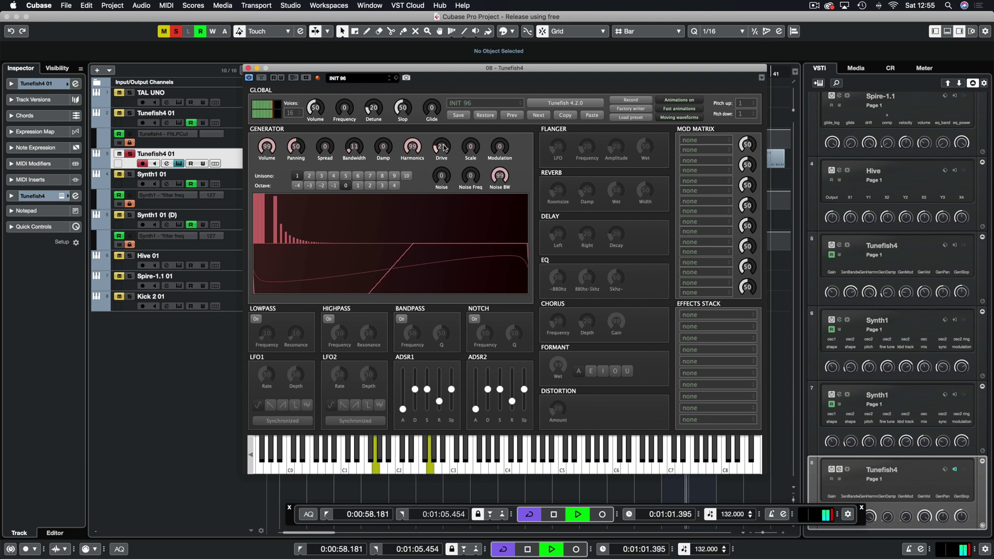
key(space)
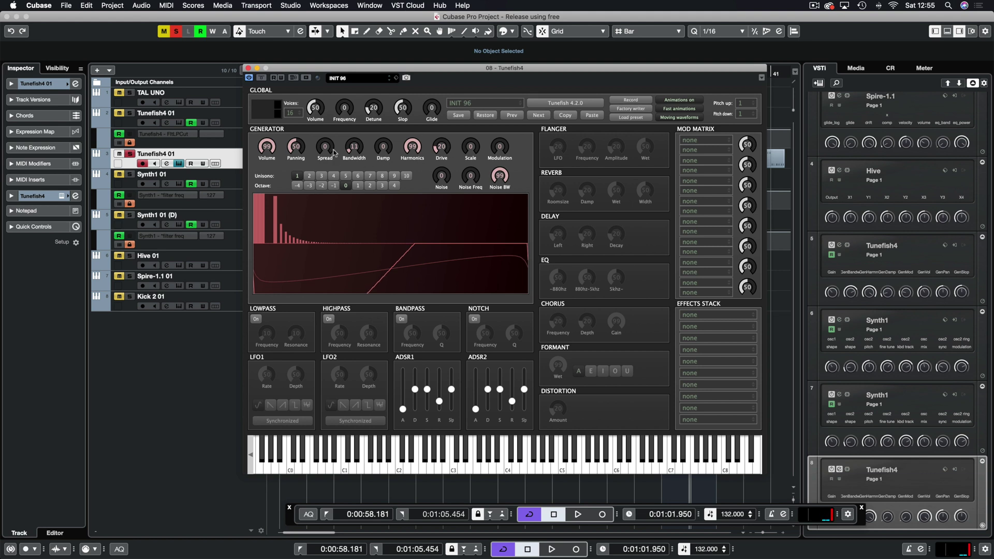
Step: Play the loop while raising the generator Bandwidth to 36 and setting Drive to 21, and stop playback
key(space)
drag(350, 150, 351, 117)
mouse_move(441, 147)
mouse_down()
mouse_move(447, 61)
mouse_move(449, 159)
mouse_up()
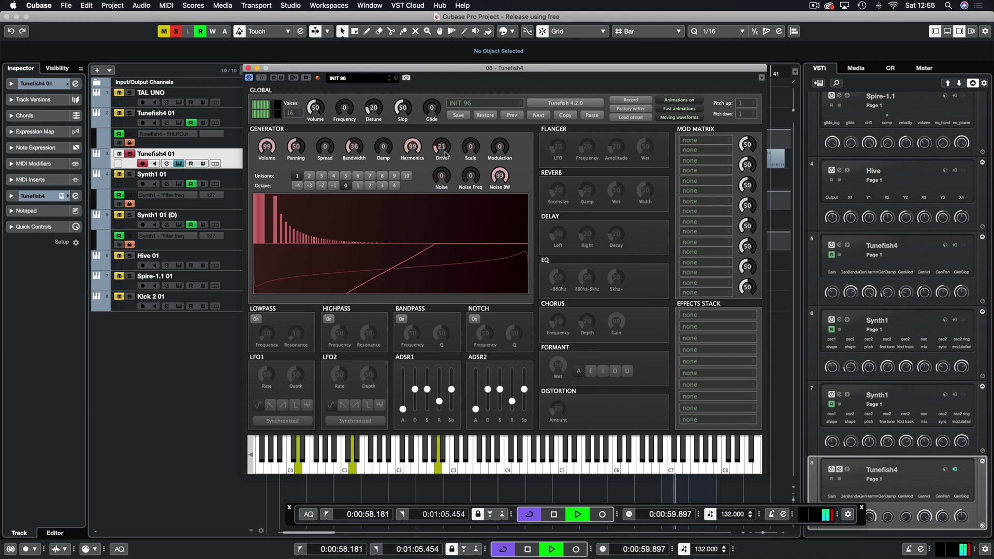
key(space)
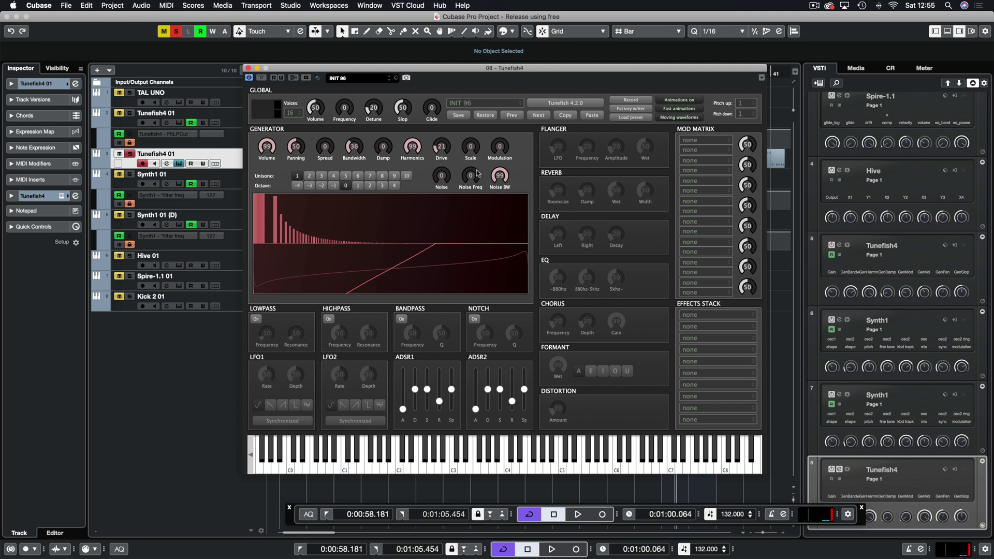
Step: Set Unisono to 4, restart the loop and lower the global Volume to 32
key(space)
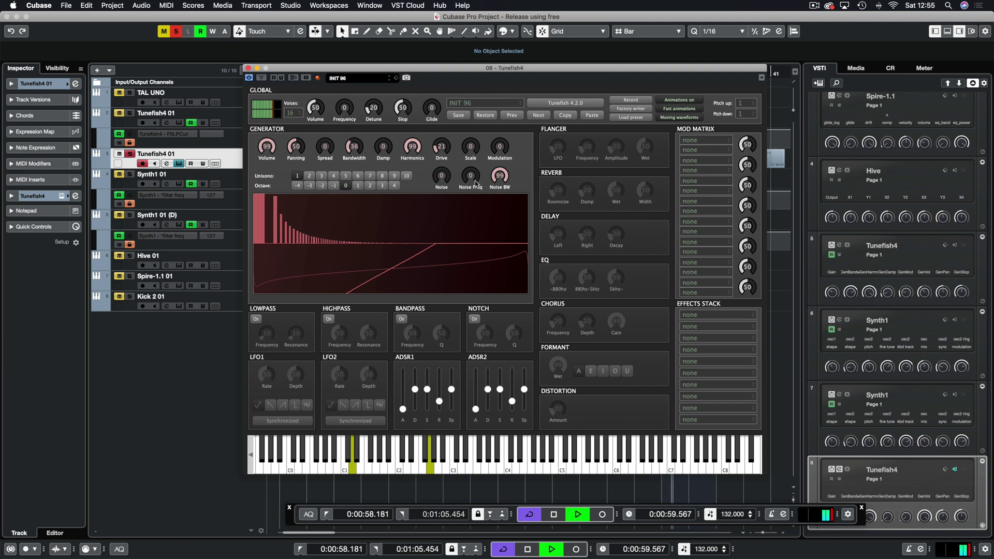
key(space)
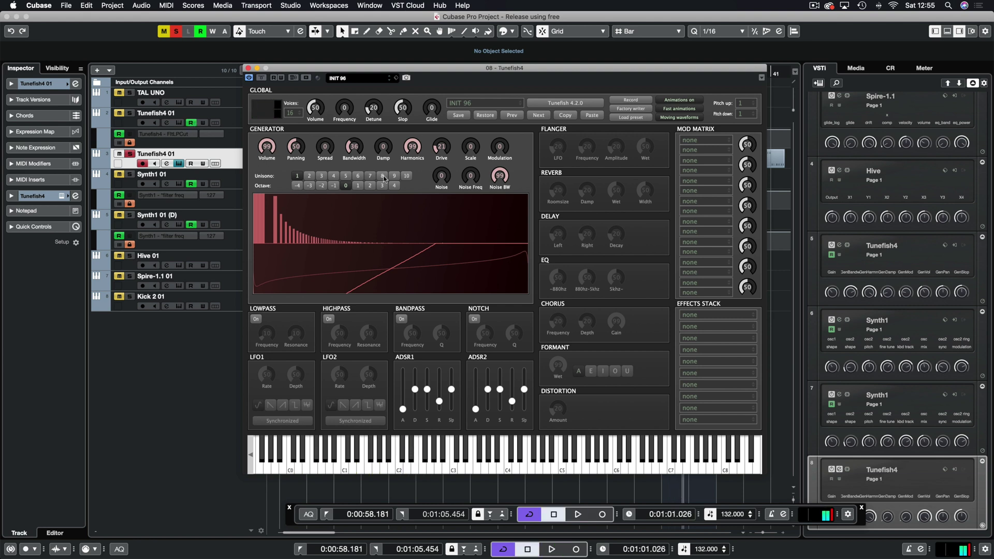
key(space)
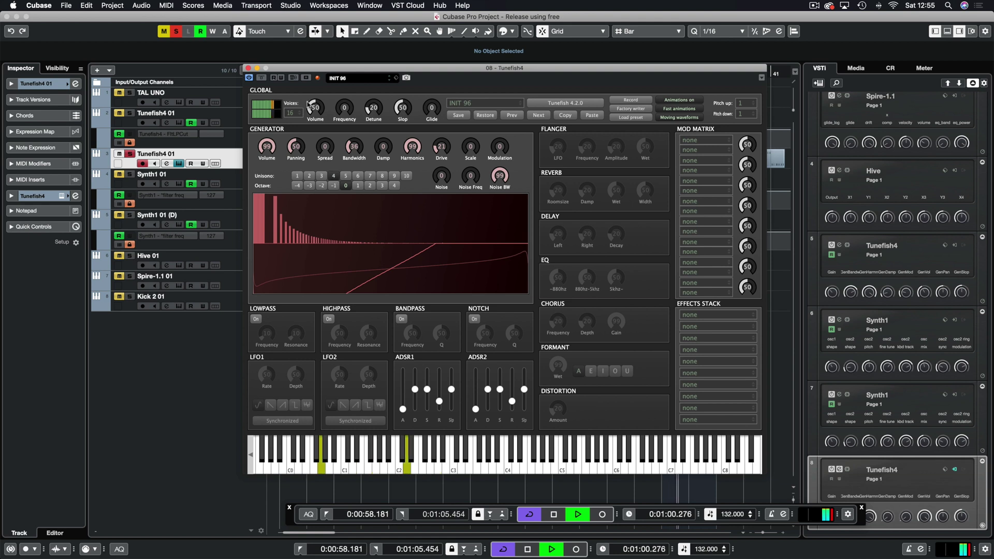
drag(310, 106, 311, 127)
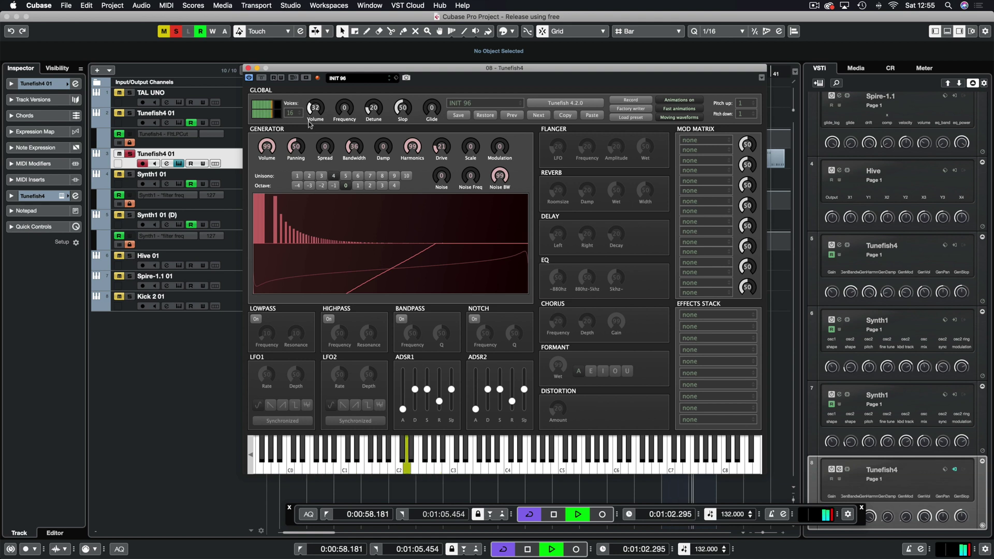
Step: Set the generator Spread to 34, Bandwidth to 38, Scale to 11, Modulation to 2 and Damp to 47 during playback
drag(356, 152, 326, 110)
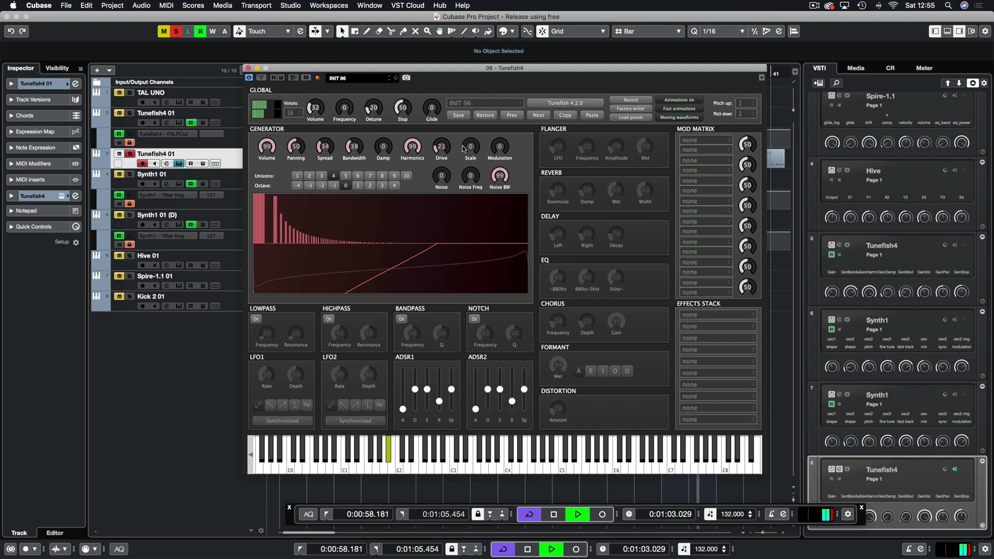
drag(472, 147, 507, 158)
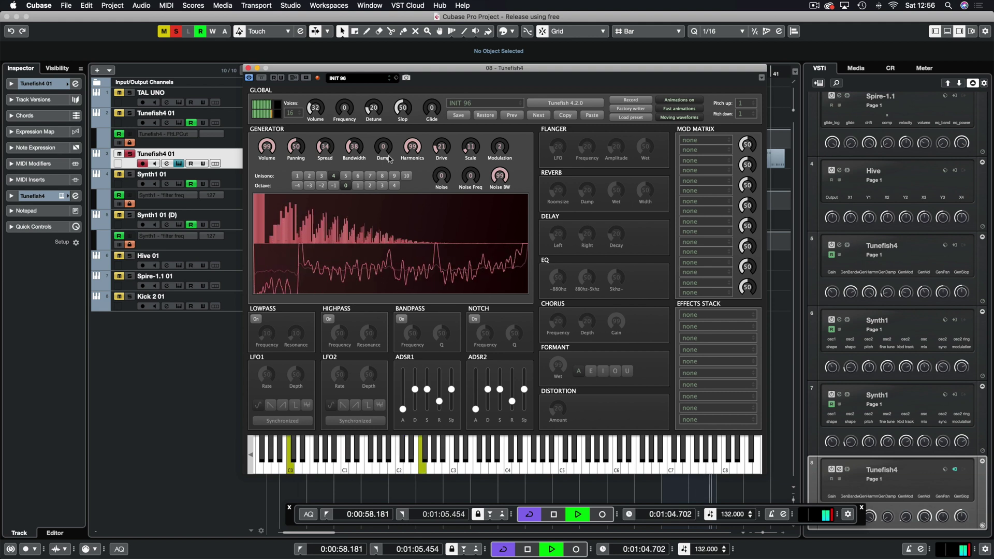
drag(383, 155, 383, 92)
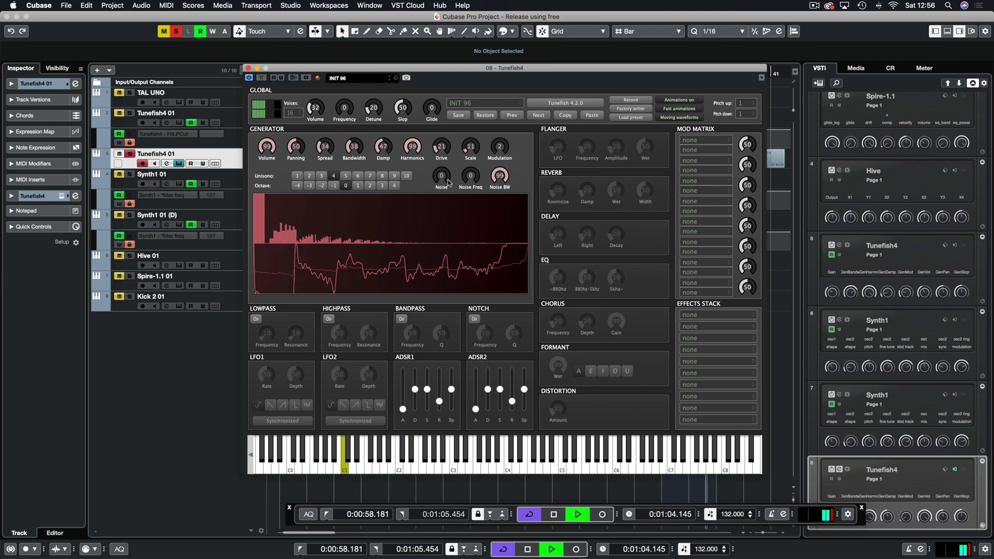
Step: Set the generator Noise to 11 and Noise Freq to 57 during playback, and stop the loop
drag(443, 174, 468, 83)
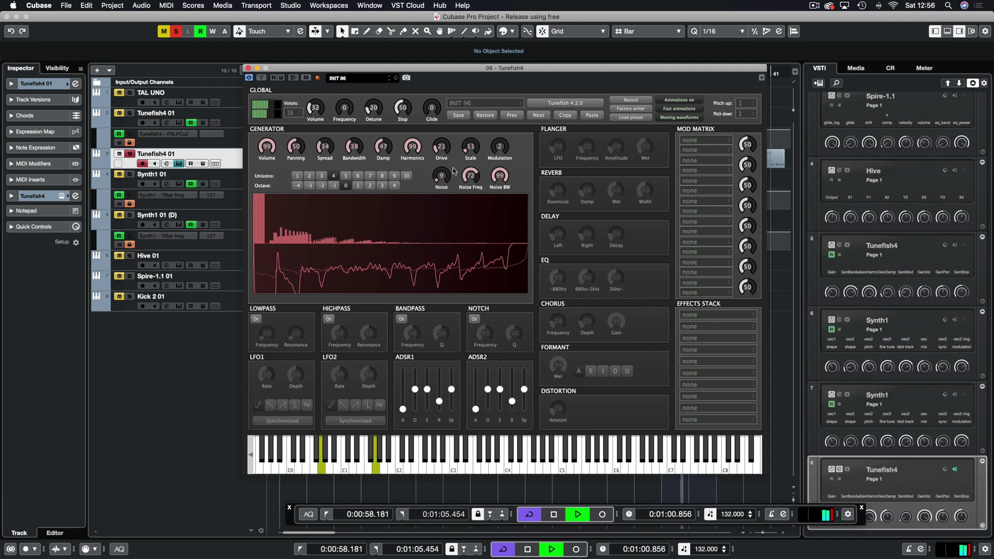
mouse_move(442, 177)
mouse_down()
mouse_move(443, 159)
mouse_move(473, 202)
mouse_move(441, 191)
mouse_up()
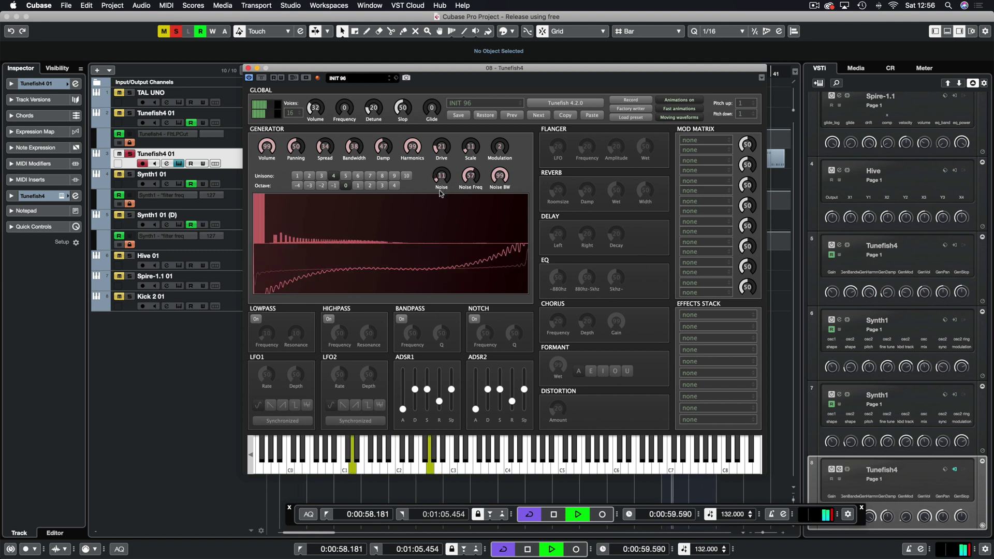
key(space)
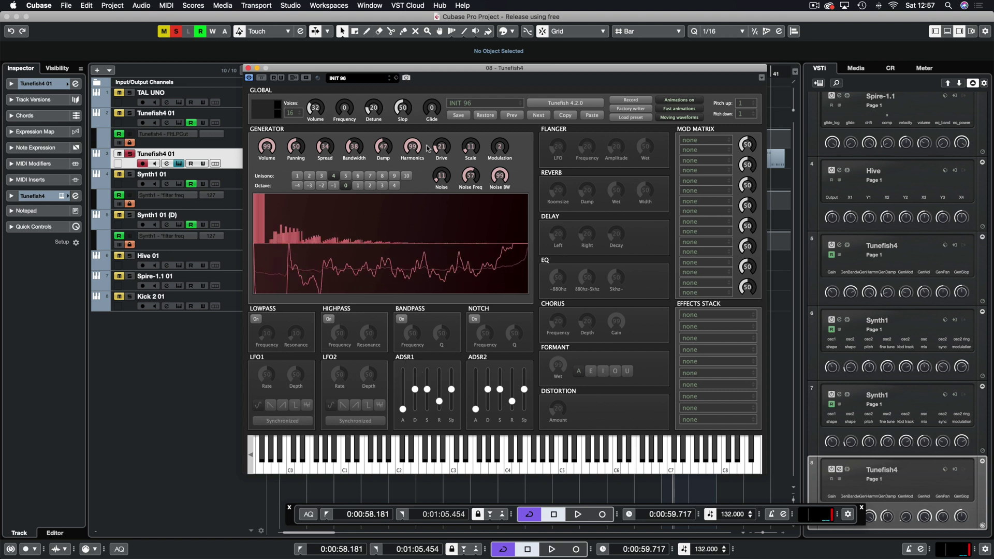
Step: Restart the loop and route ADSR1 to Volume in the first mod matrix slot
key(space)
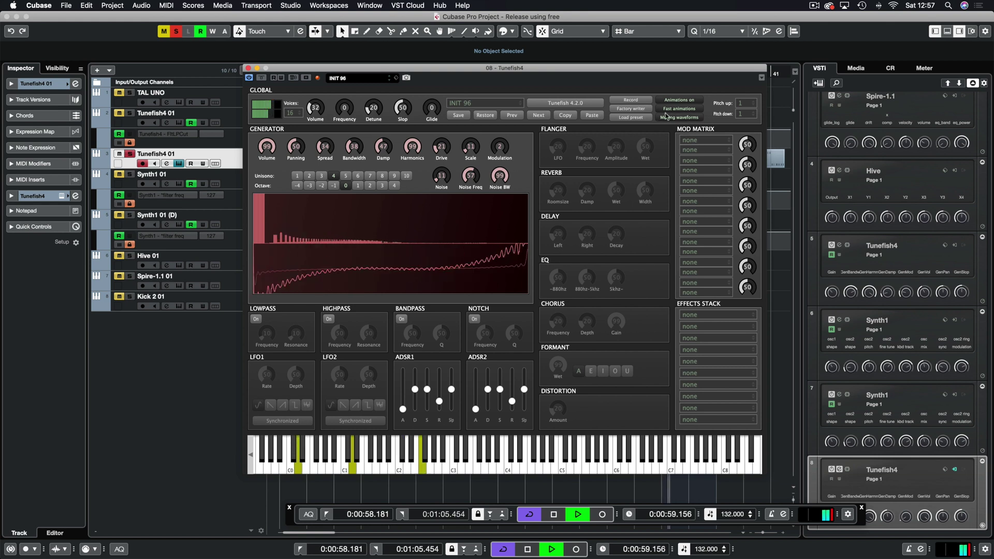
click(702, 139)
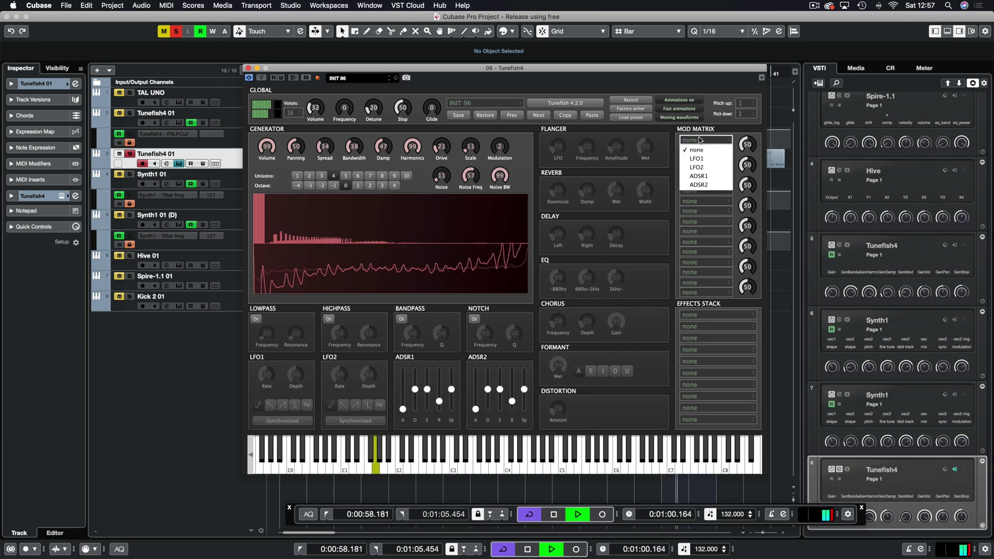
click(699, 176)
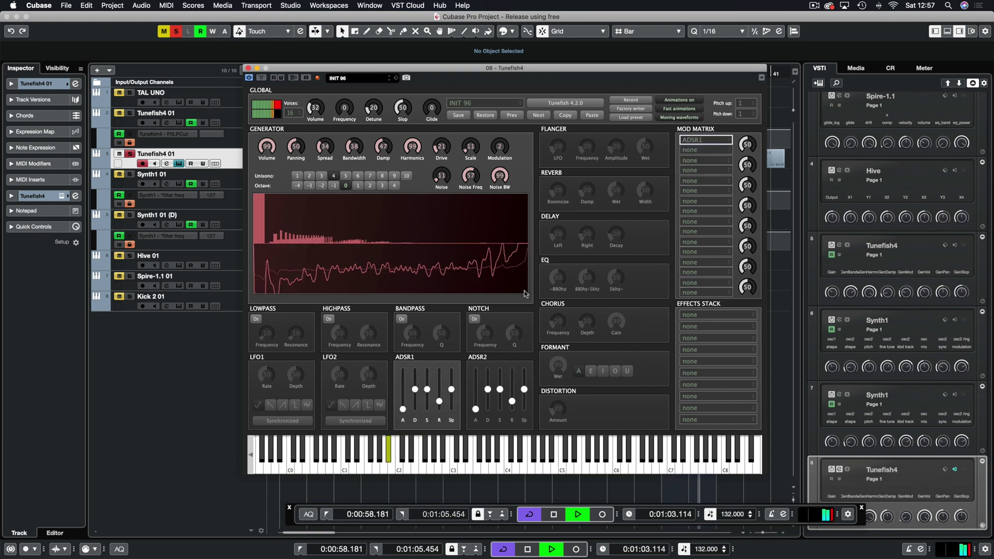
click(689, 154)
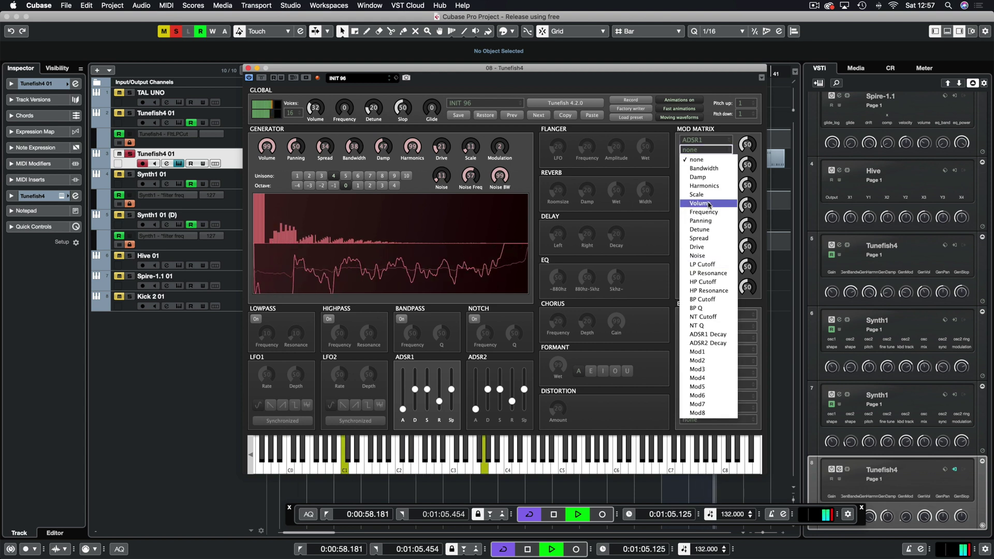
click(697, 166)
Step: Shape the ADSR1 envelope by raising decay strongly, raising sustain and release slightly, and lowering slope to its minimum
drag(452, 390, 425, 406)
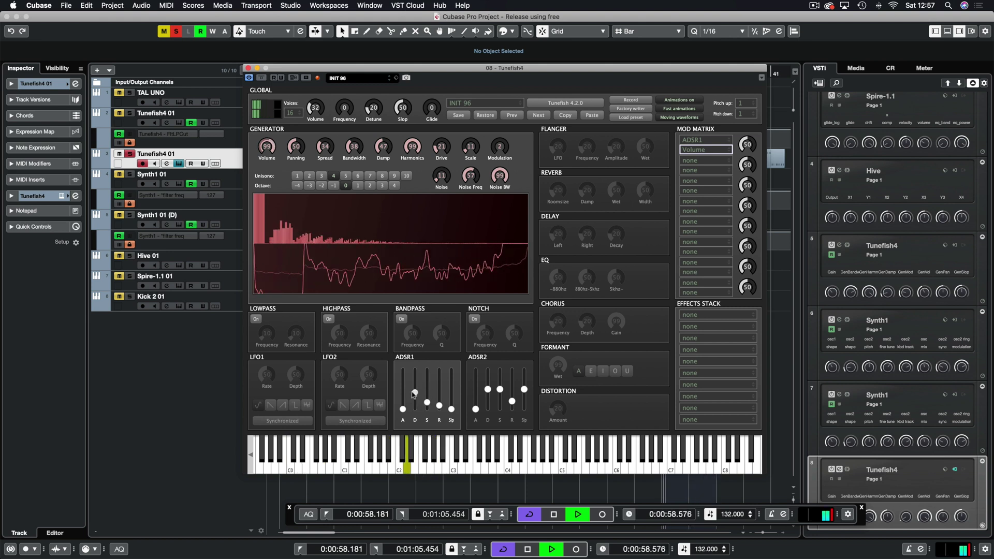
key(space)
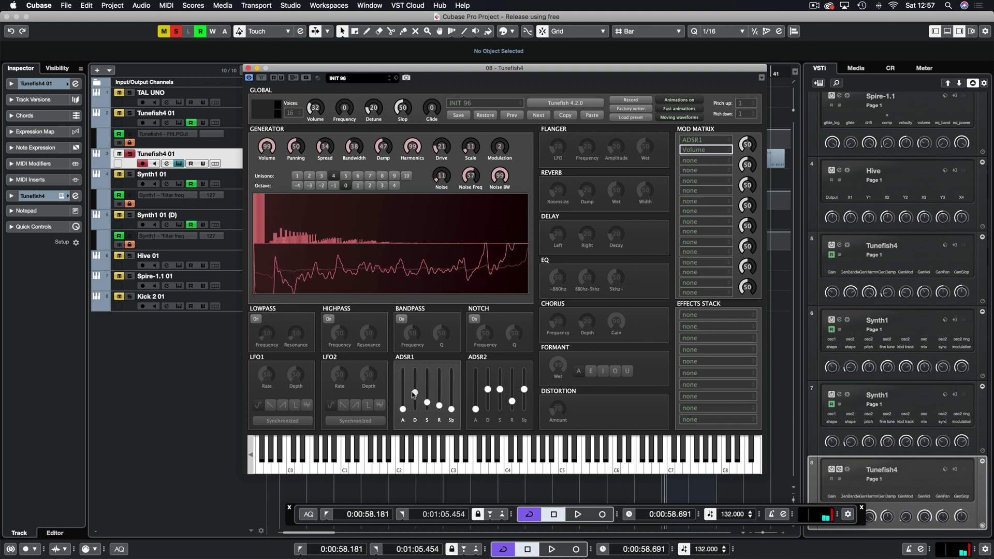
key(space)
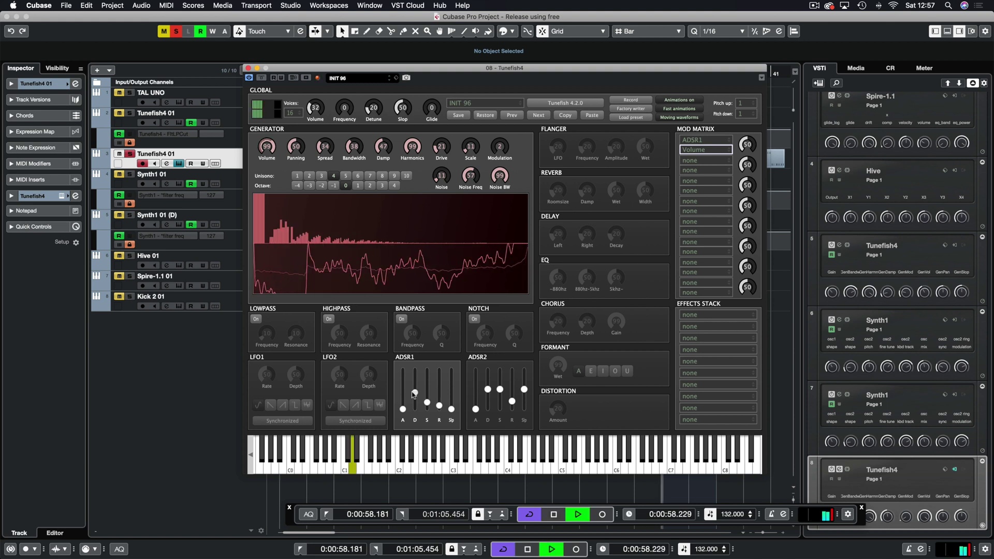
drag(415, 381, 415, 376)
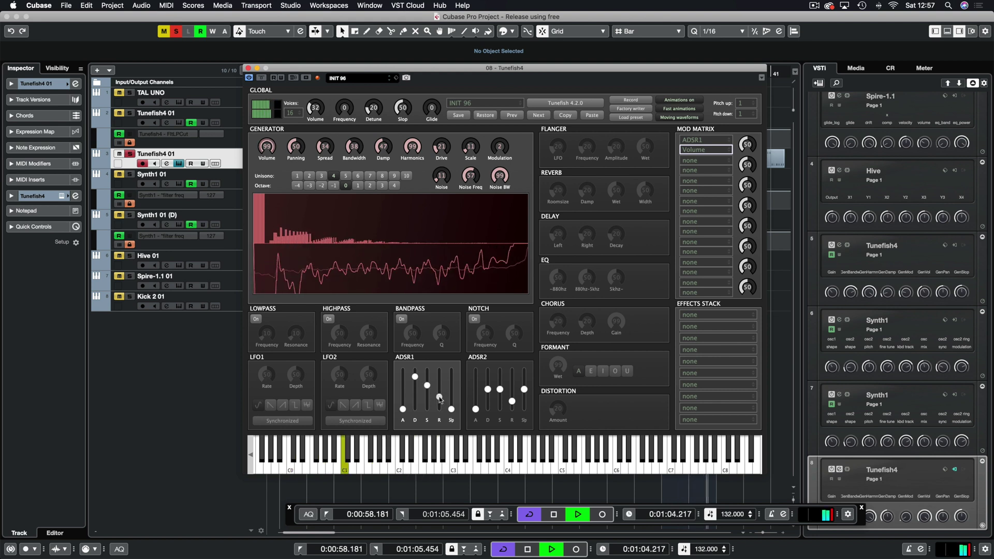
Step: Route ADSR2 to LP Cutoff in the second mod matrix slot and enable the lowpass filter
click(704, 161)
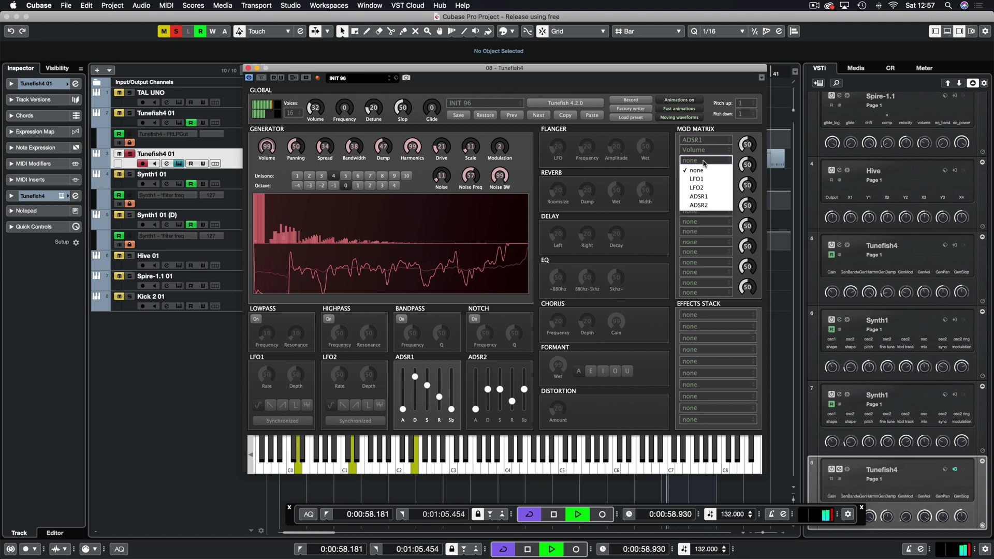
click(703, 193)
click(705, 171)
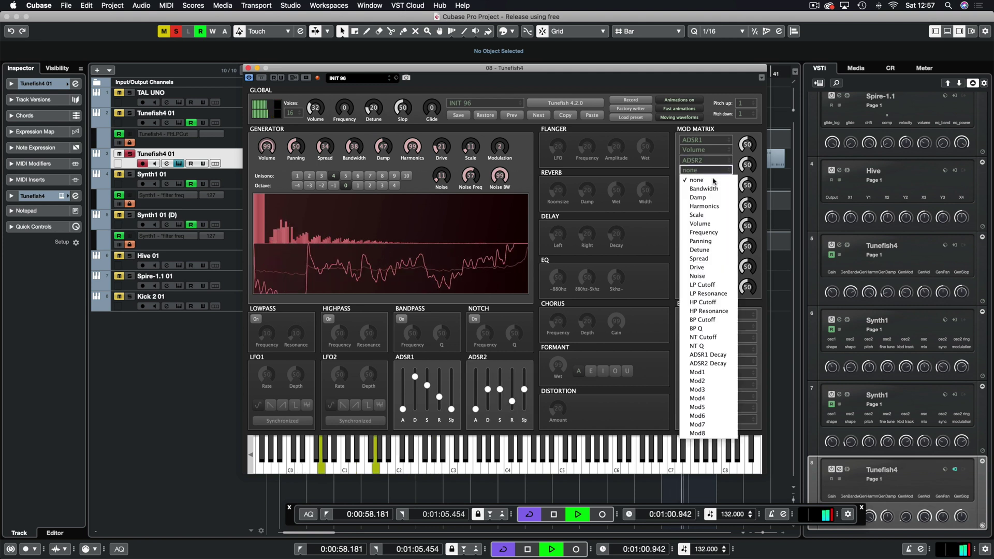
click(703, 285)
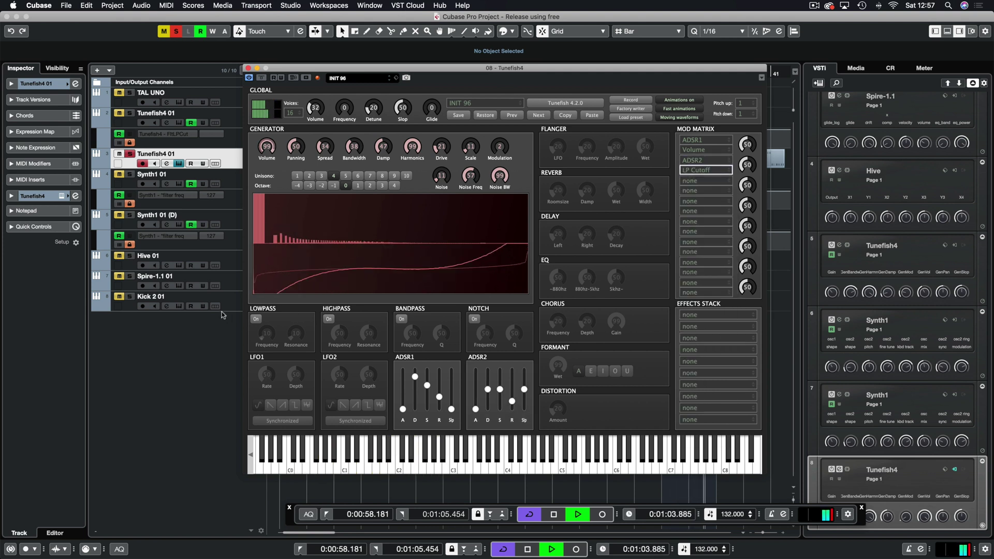
click(256, 319)
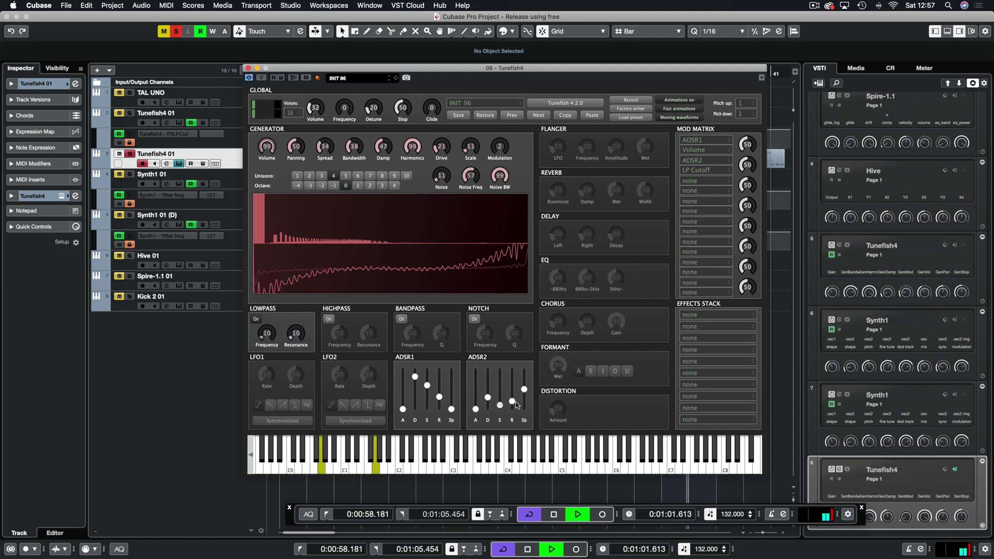
Step: Lower the ADSR2 decay, sustain, release and slope, and set the ADSR2 to LP Cutoff modulation amount to 86
drag(516, 403, 516, 404)
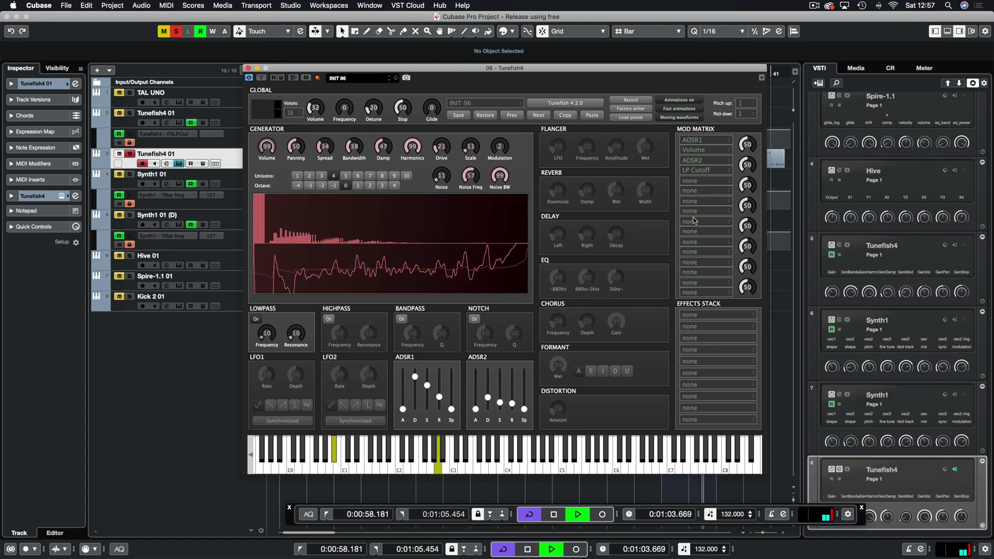
mouse_move(747, 164)
mouse_down()
mouse_move(755, 134)
mouse_move(749, 163)
mouse_up()
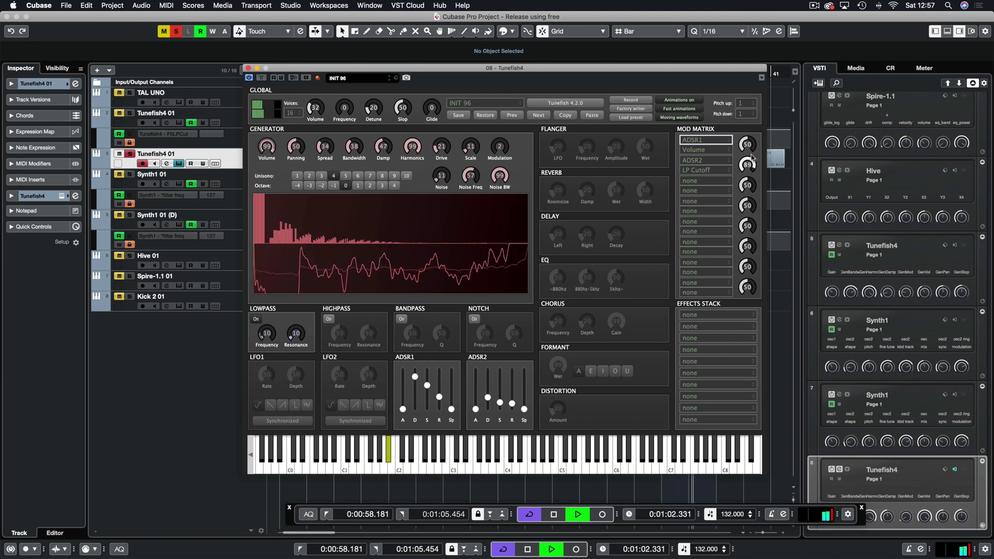
drag(752, 157, 753, 164)
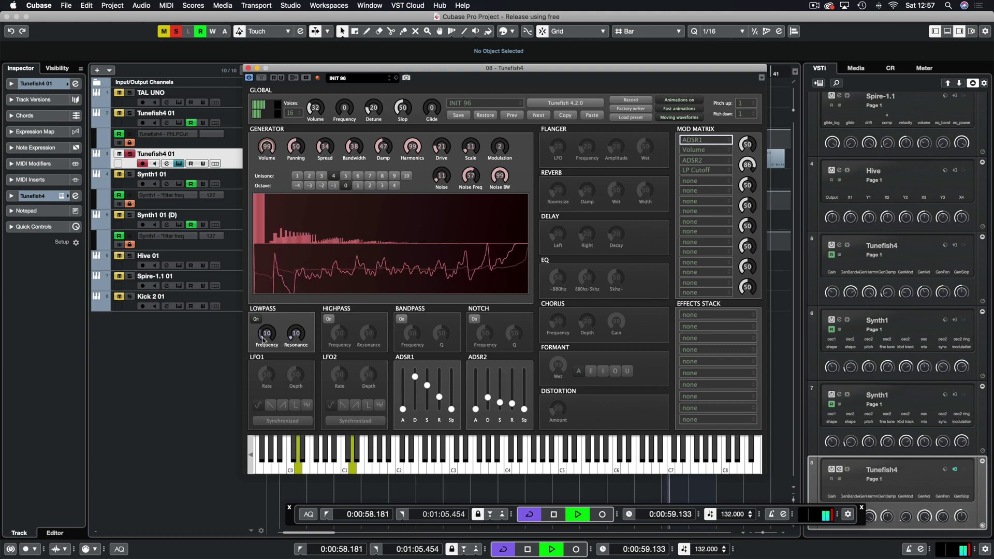
Step: Sweep the lowpass Frequency up to 99 and back down to 10 over the loop, and stop playback
mouse_move(263, 340)
mouse_down()
mouse_move(263, 322)
mouse_move(274, 342)
mouse_up()
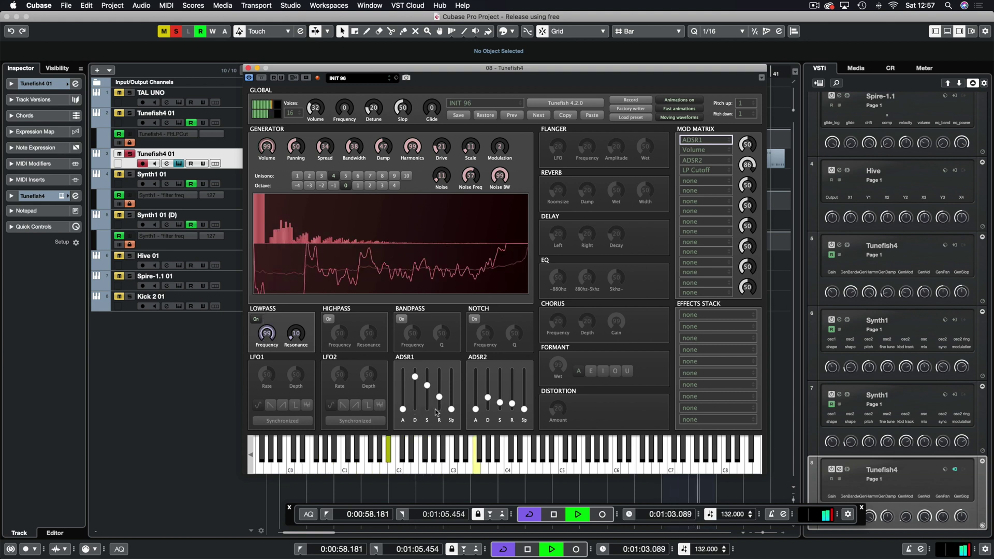
drag(277, 334, 276, 383)
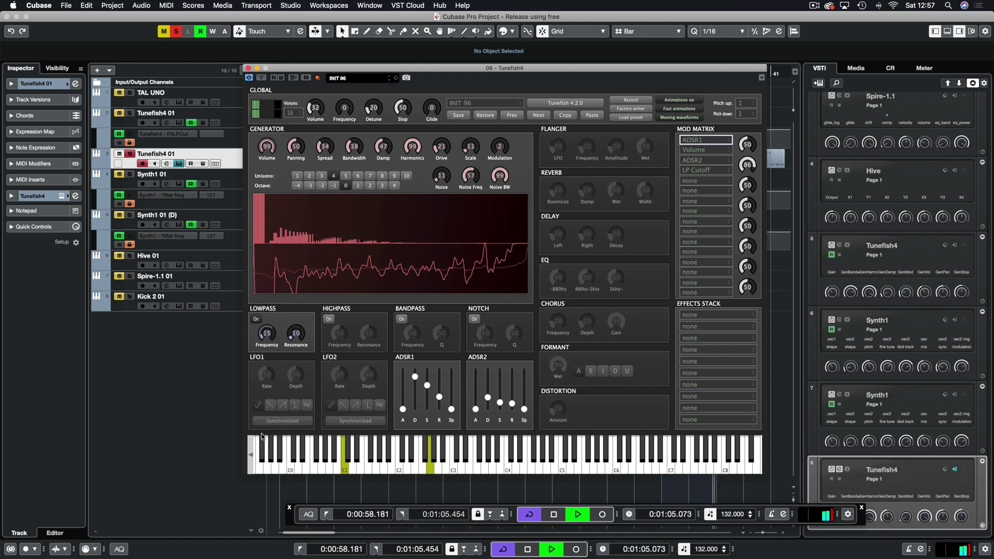
key(space)
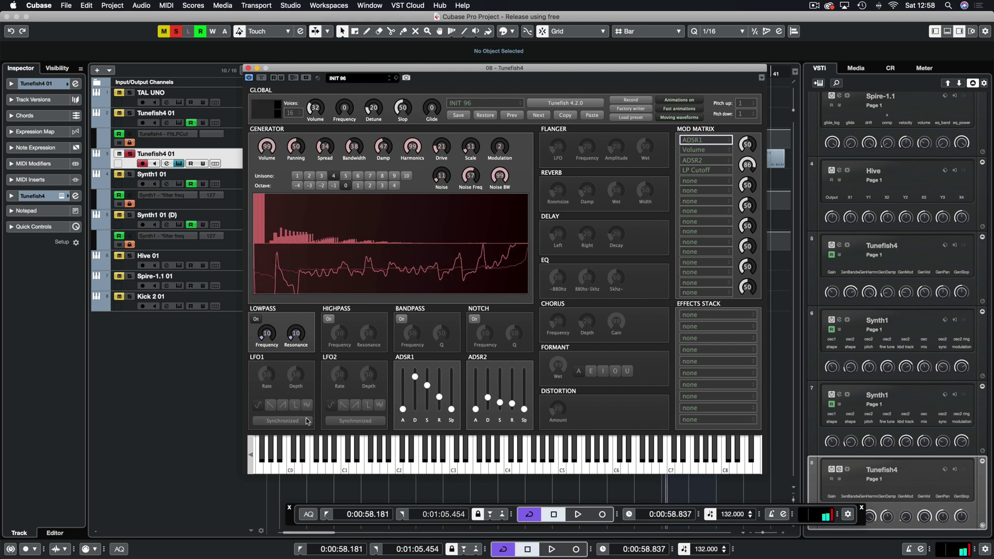
Step: Restart the loop, set the lowpass Frequency to 5 and raise the ADSR2 to LP Cutoff modulation amount to 98
key(space)
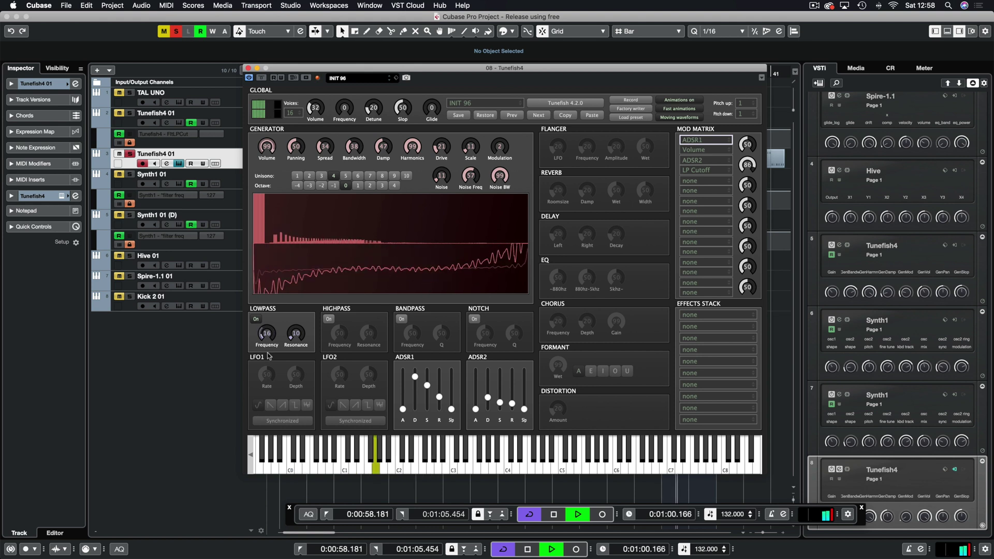
drag(265, 343, 257, 392)
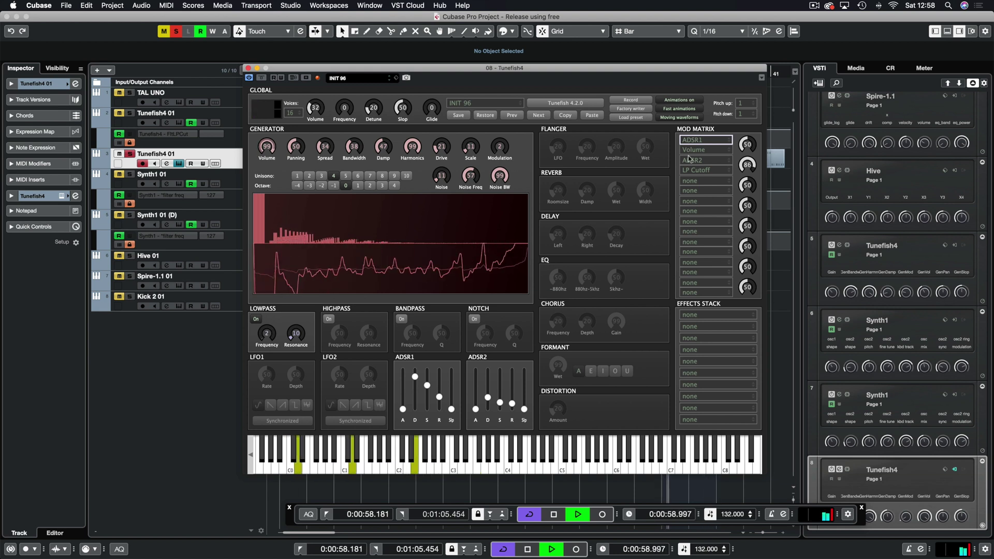
drag(755, 166, 748, 157)
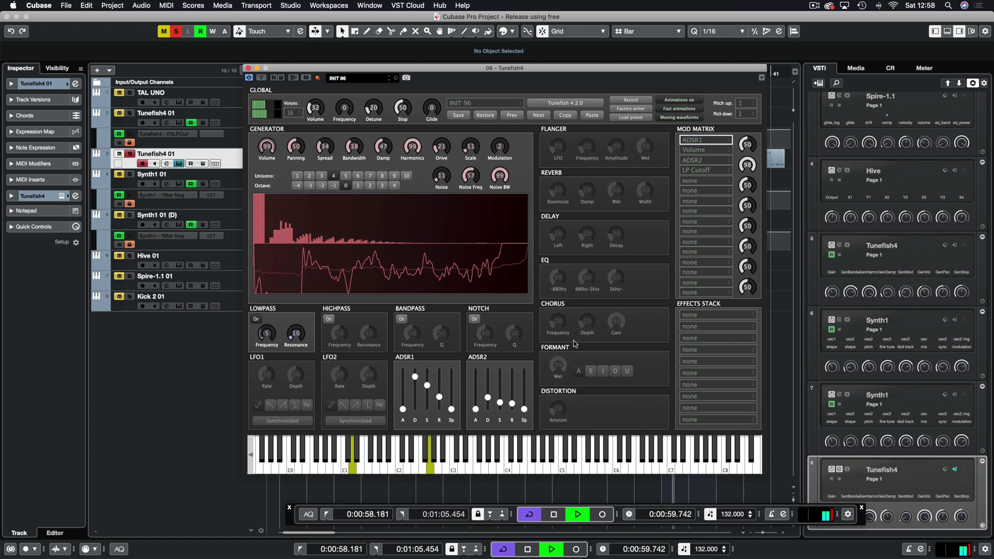
Step: Add EQ as the first effect in the stack, with the low band at 22, mid band at 47 and high band at 54
click(700, 317)
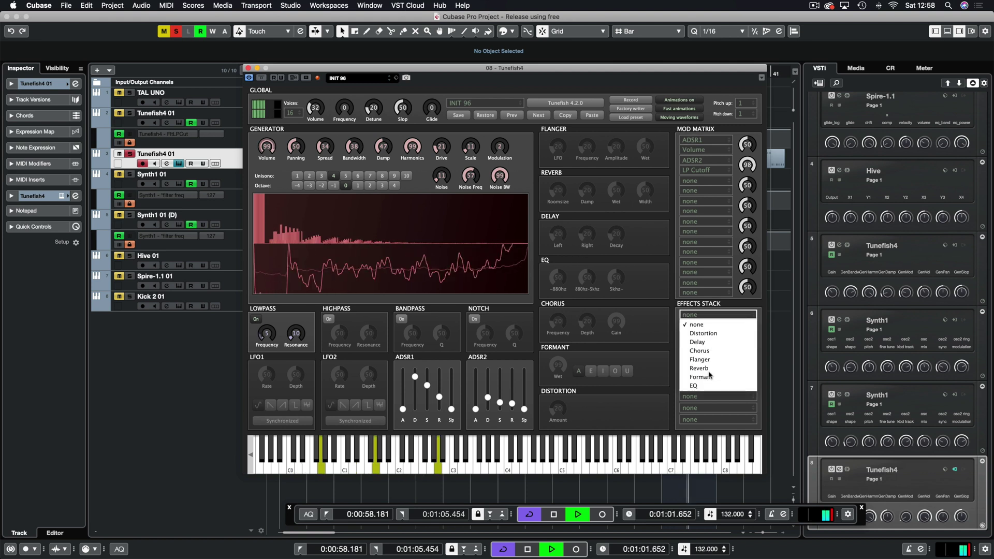
click(704, 386)
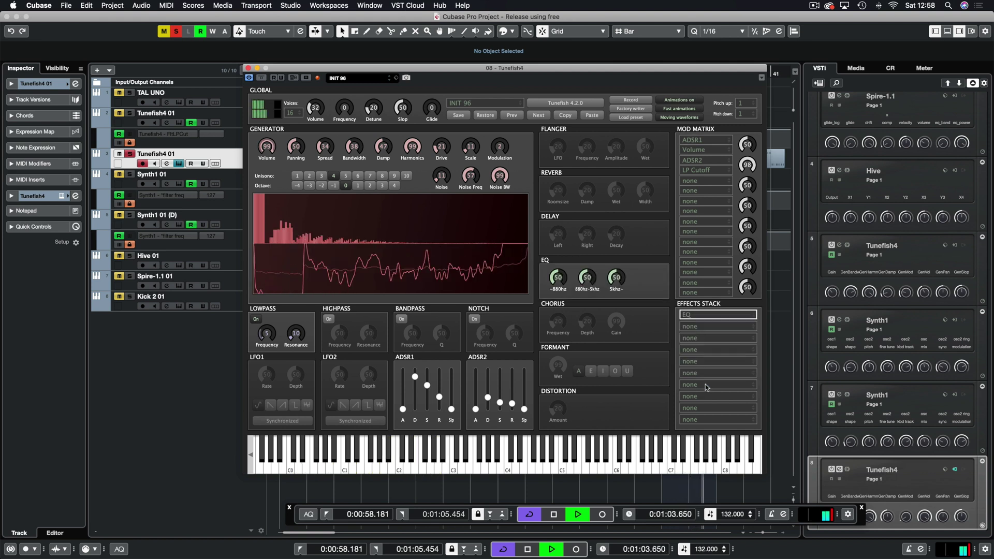
drag(550, 306, 543, 331)
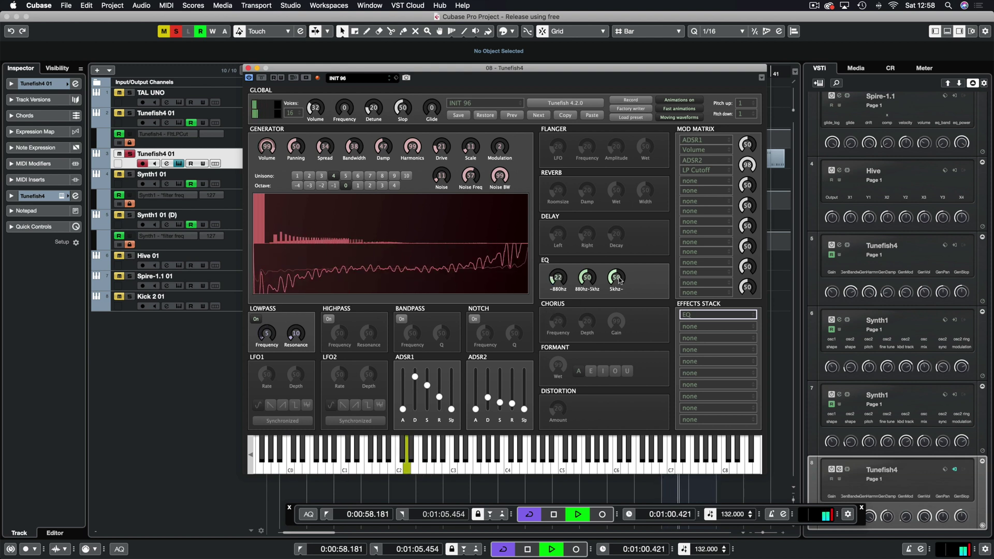
drag(621, 278, 615, 279)
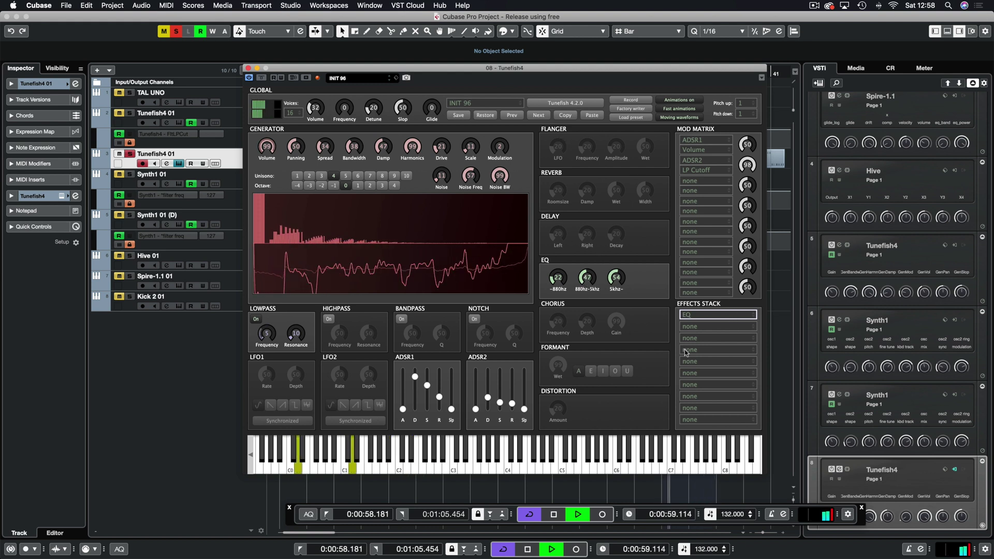
Step: Add Distortion as the second effect in the stack, set its Amount to 34, and stop playback
click(699, 327)
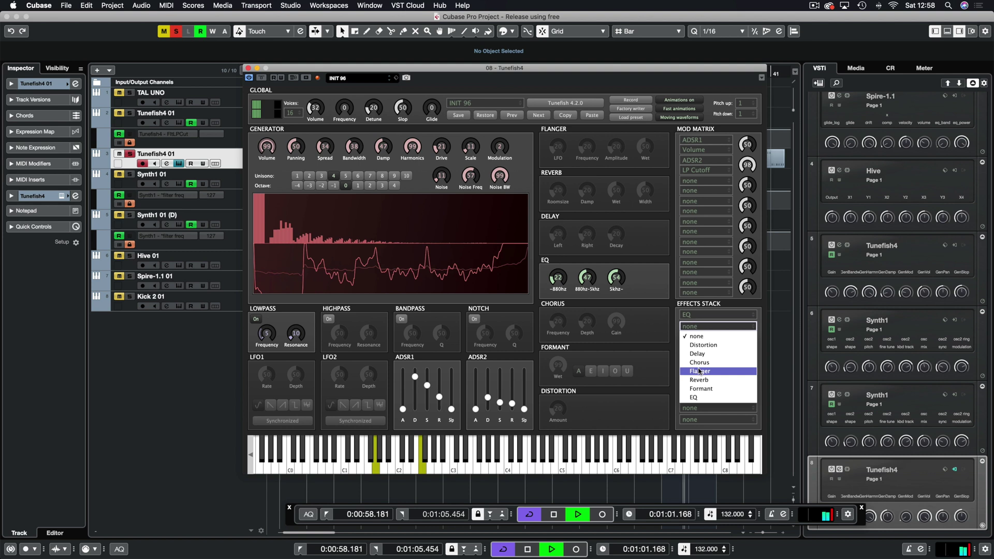
click(703, 345)
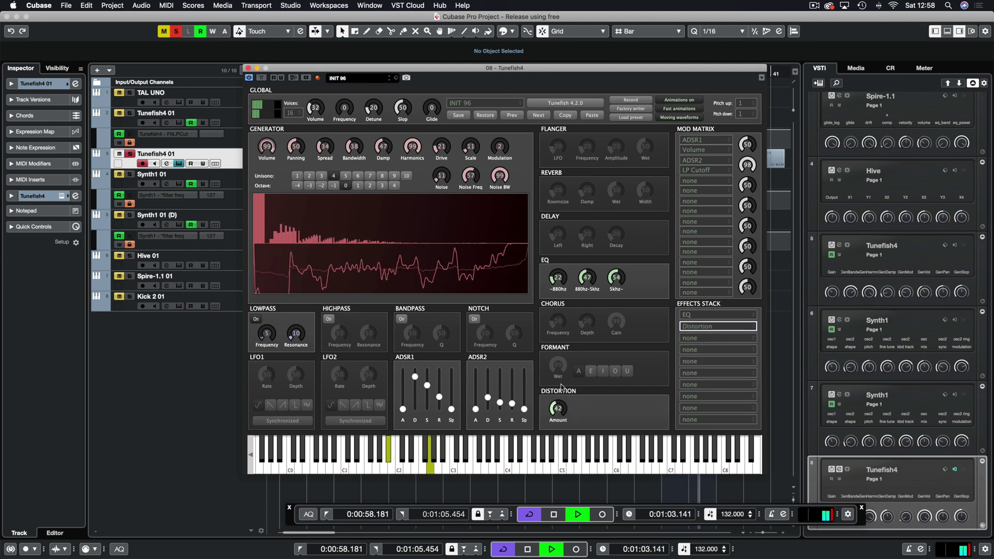
drag(561, 389, 560, 398)
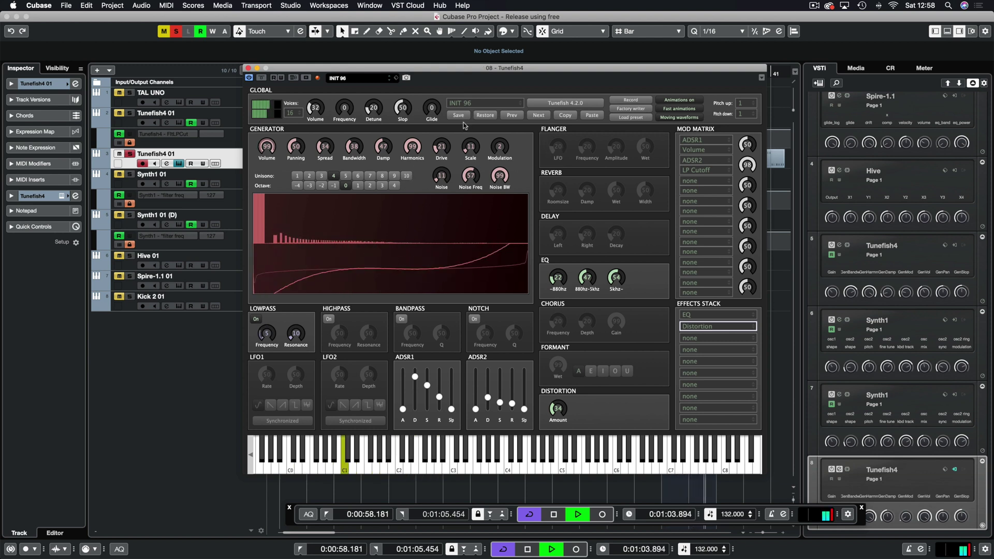
key(space)
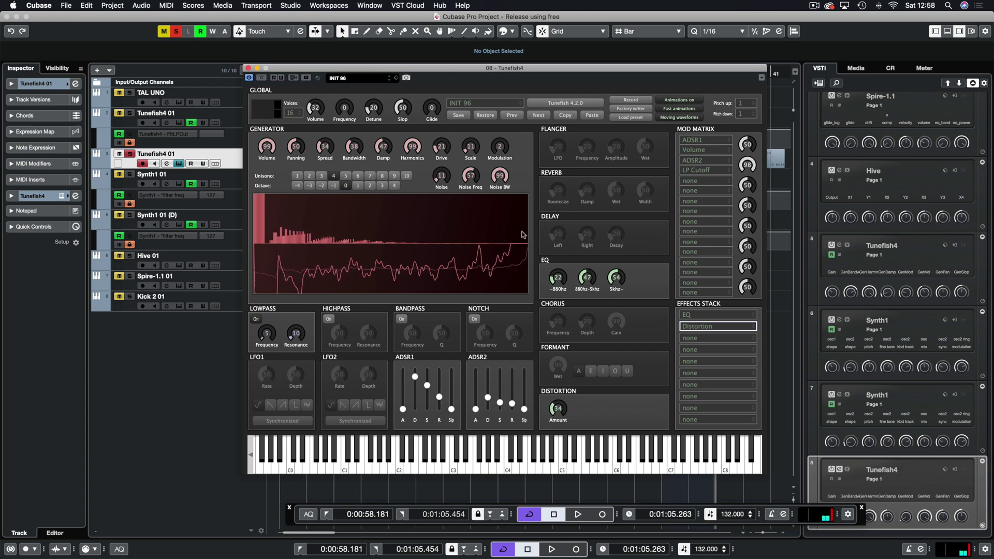
Step: Audition the patch, set the loop range to the Tunefish4 01 part at bar 38, and play that loop
key(space)
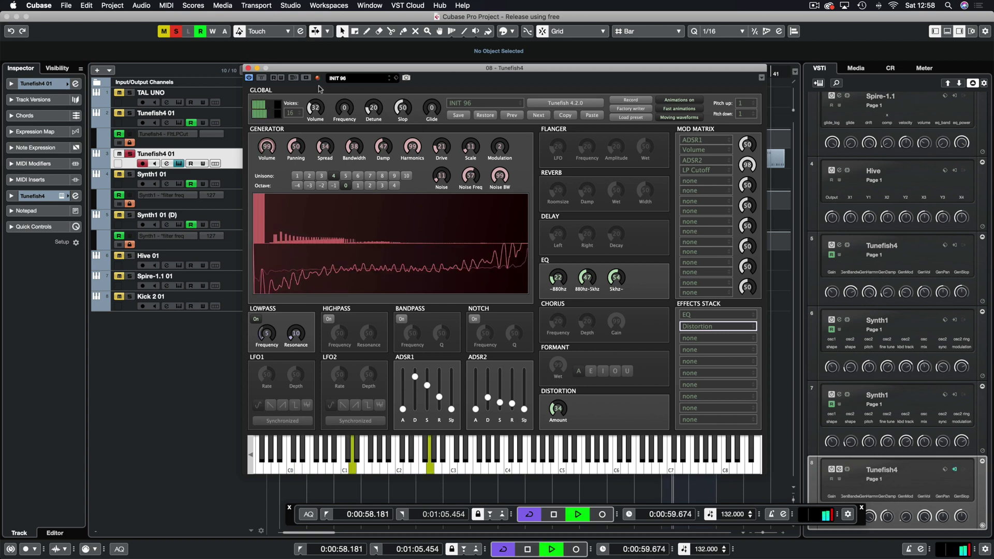
key(space)
mouse_move(382, 70)
mouse_down()
mouse_move(497, 368)
mouse_move(197, 76)
mouse_move(159, 75)
mouse_move(291, 61)
mouse_move(362, 73)
mouse_up()
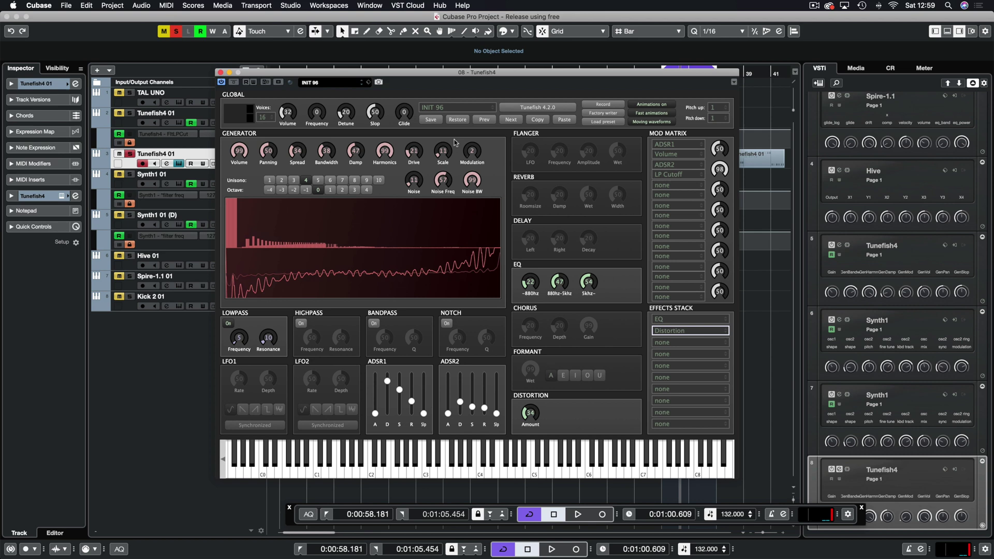
drag(274, 73, 536, 295)
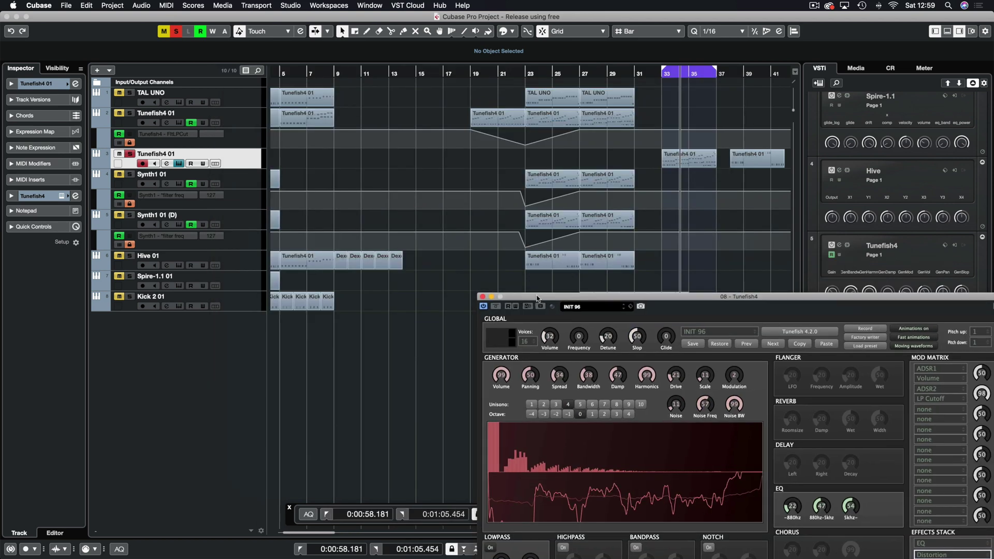
click(755, 165)
key(p)
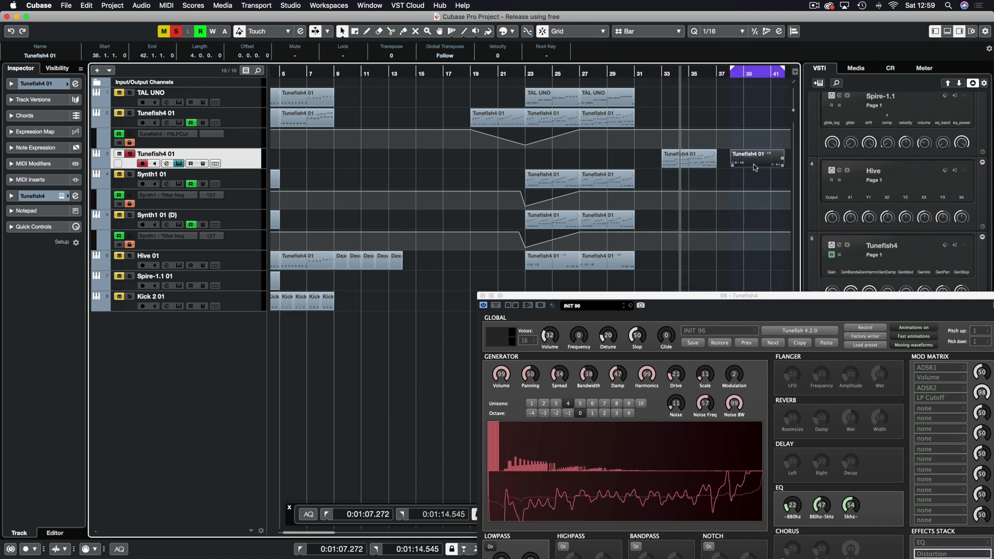
drag(730, 298, 373, 124)
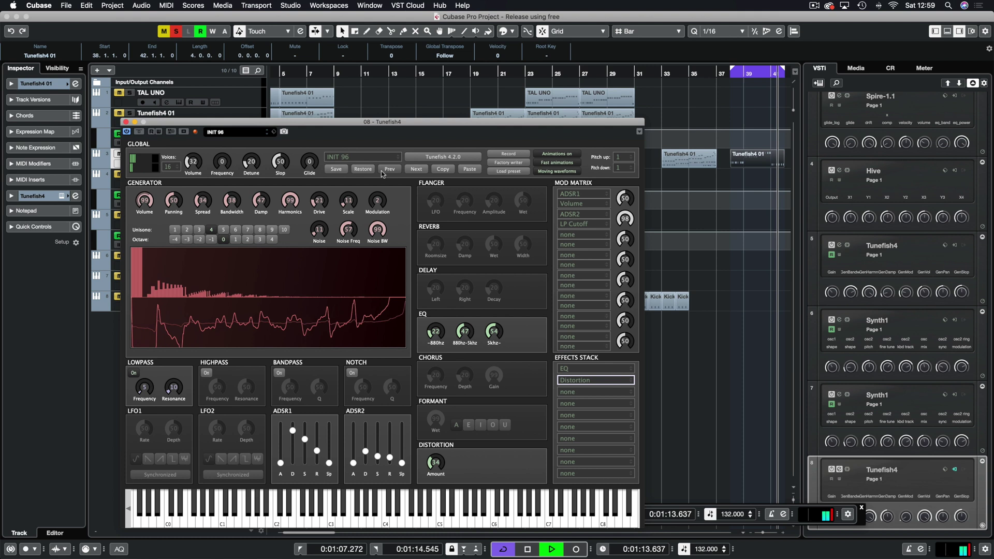
key(space)
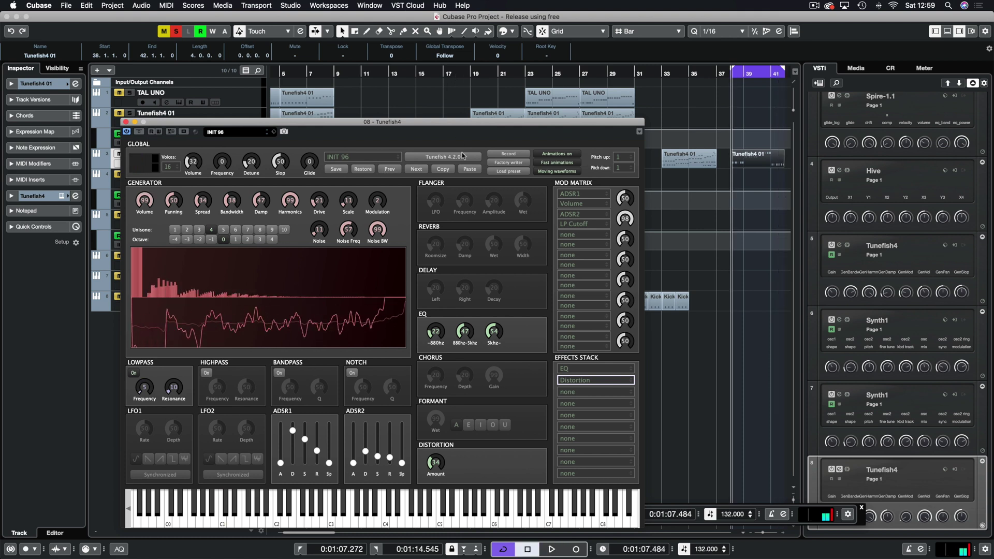
Step: Load the INIT 97 patch and start loop playback
click(396, 160)
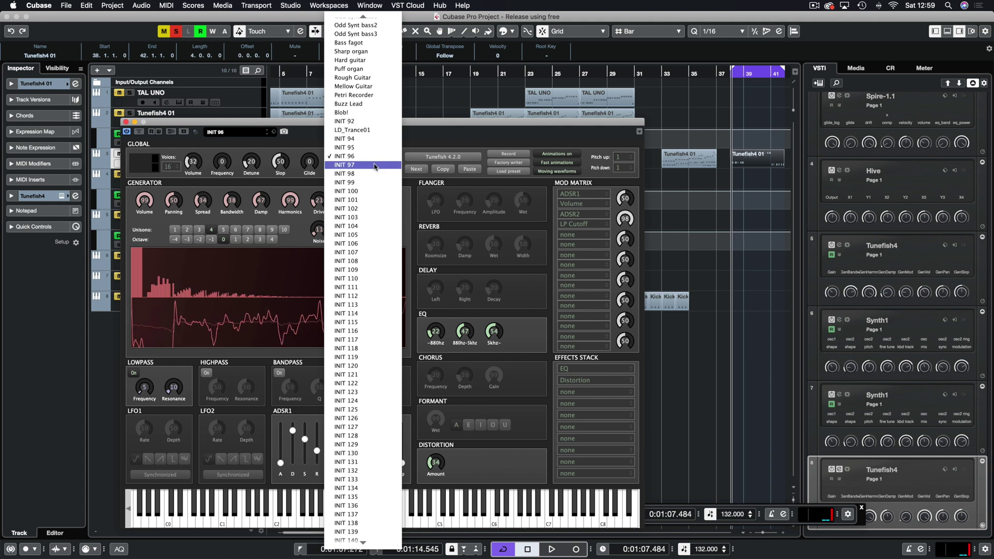
click(375, 165)
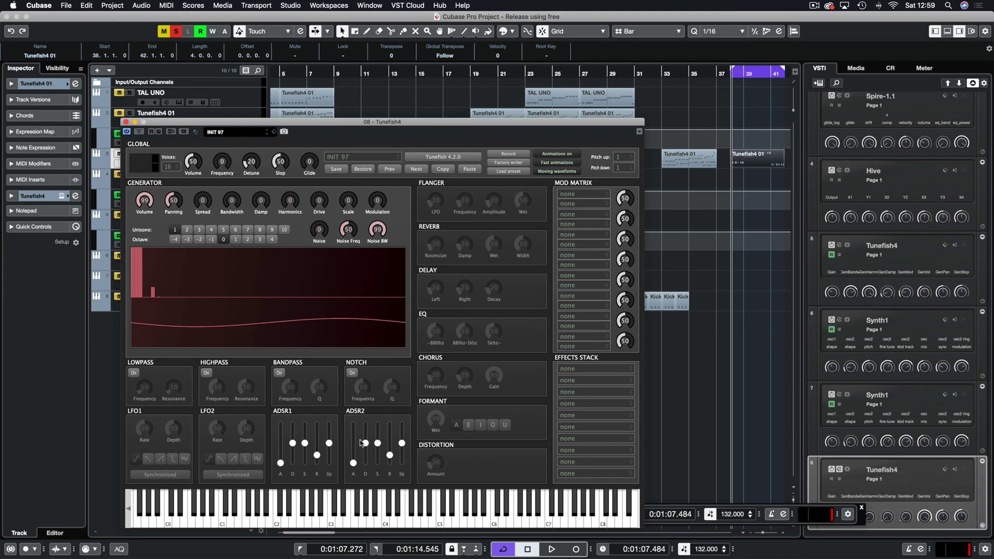
key(space)
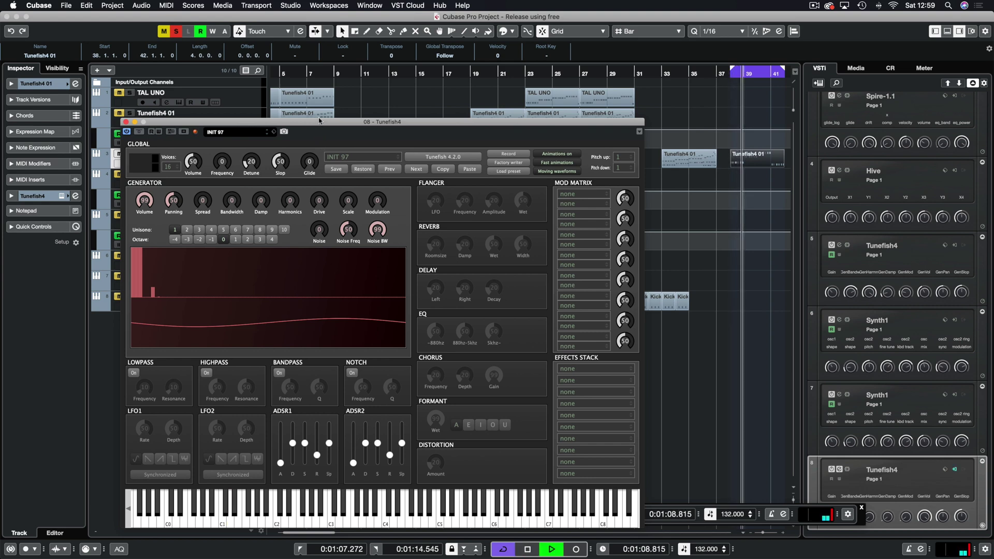
drag(320, 120, 408, 100)
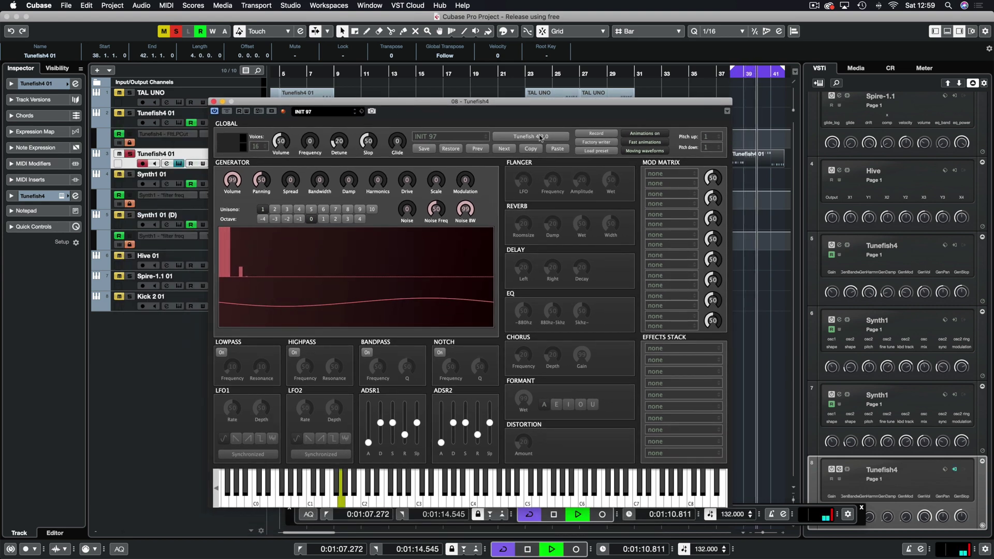
Step: Set the generator's Drive to 63, Bandwidth to 25 and Harmonics to 16, and enable the lowpass filter with Frequency 99
drag(407, 180, 406, 107)
drag(349, 179, 322, 148)
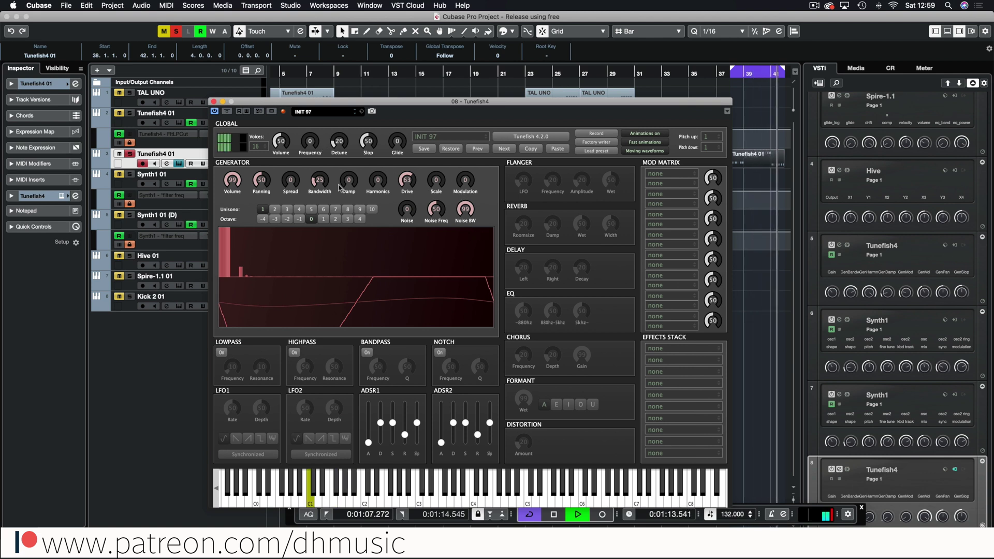
mouse_move(375, 186)
mouse_down()
mouse_move(374, 162)
mouse_move(370, 175)
mouse_up()
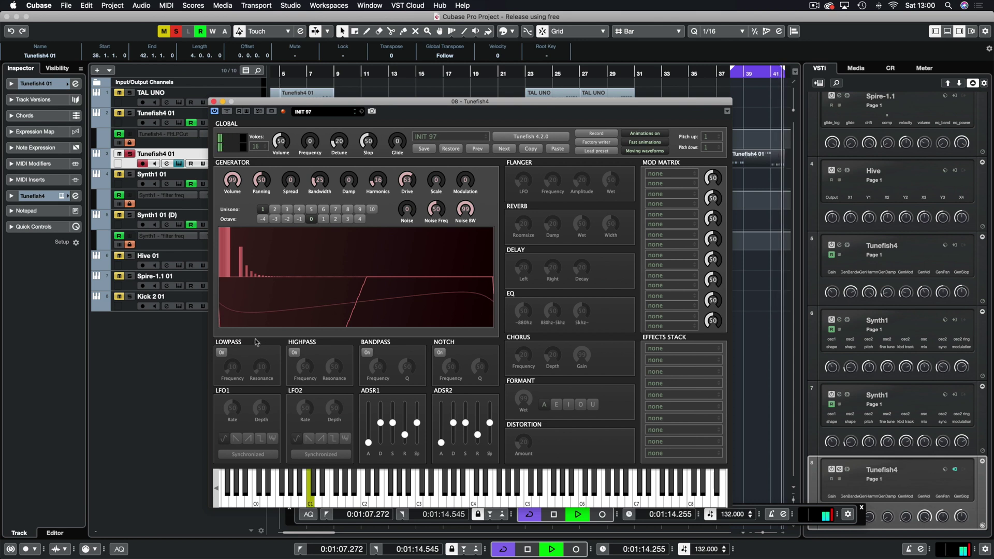
click(221, 353)
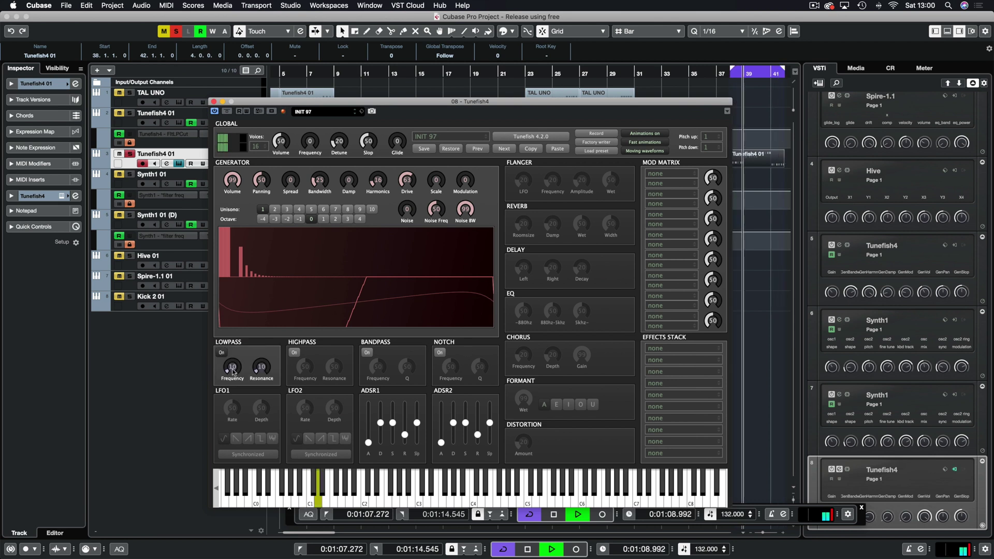
drag(233, 371, 290, 370)
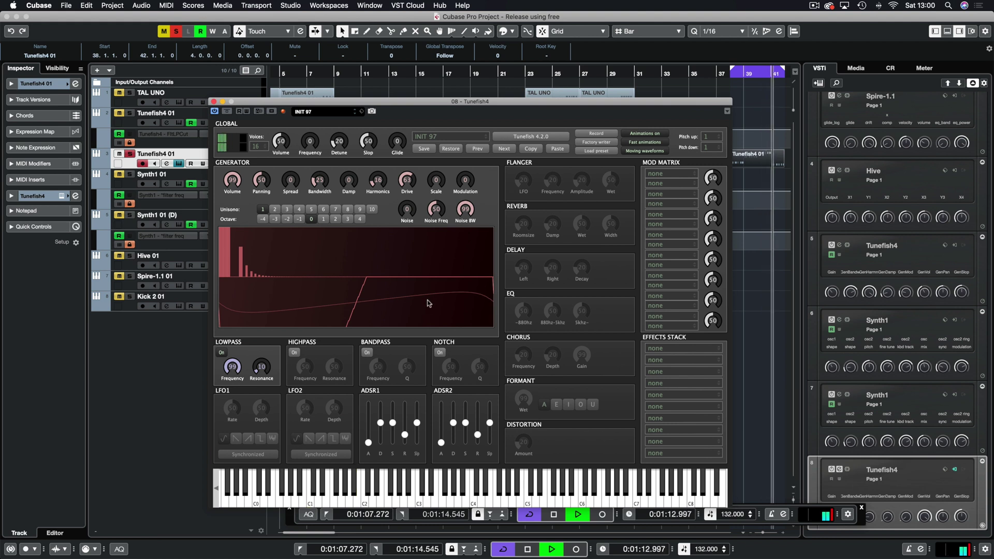
Step: Route ADSR1 to Volume in the mod matrix and shape ADSR1 with a lower sustain and minimum slope
click(684, 176)
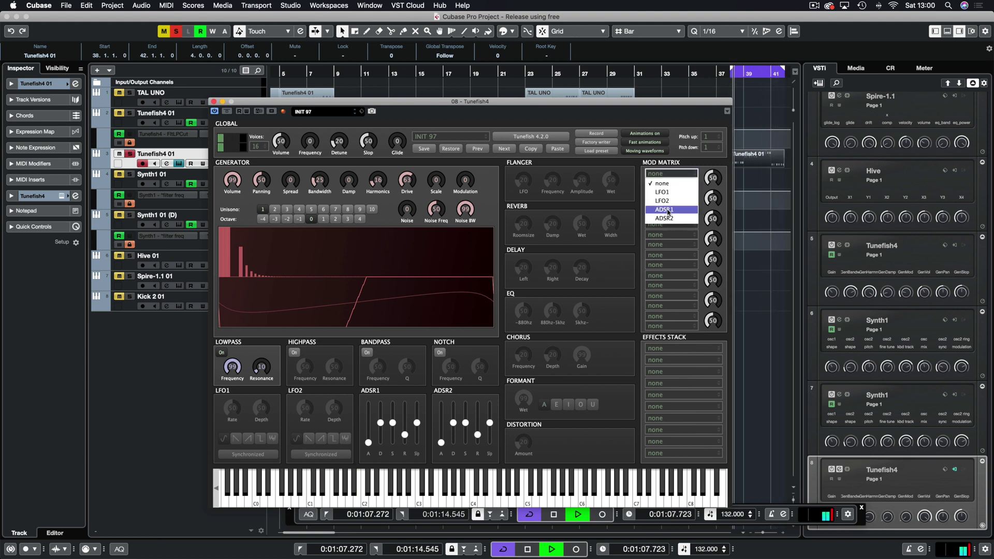
click(670, 210)
click(673, 184)
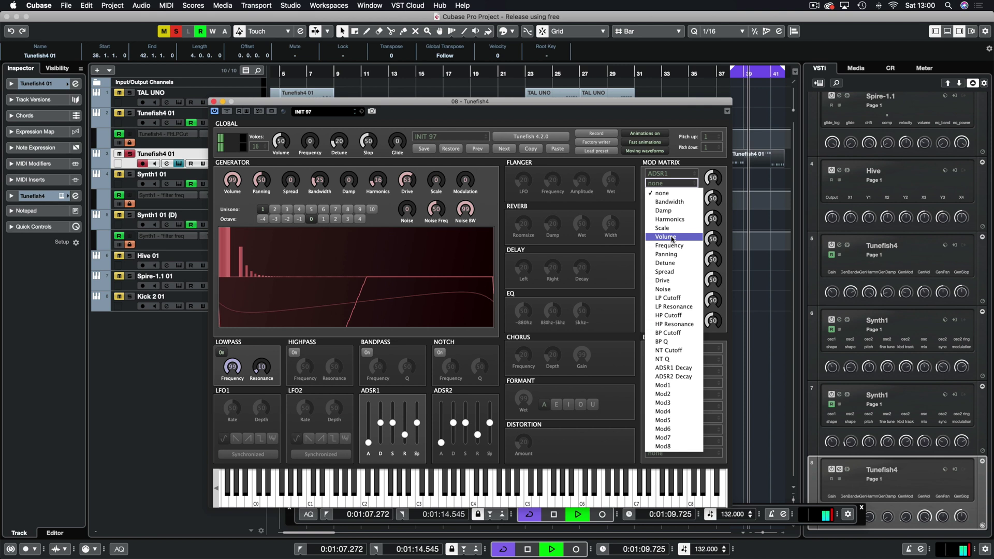
key(Return)
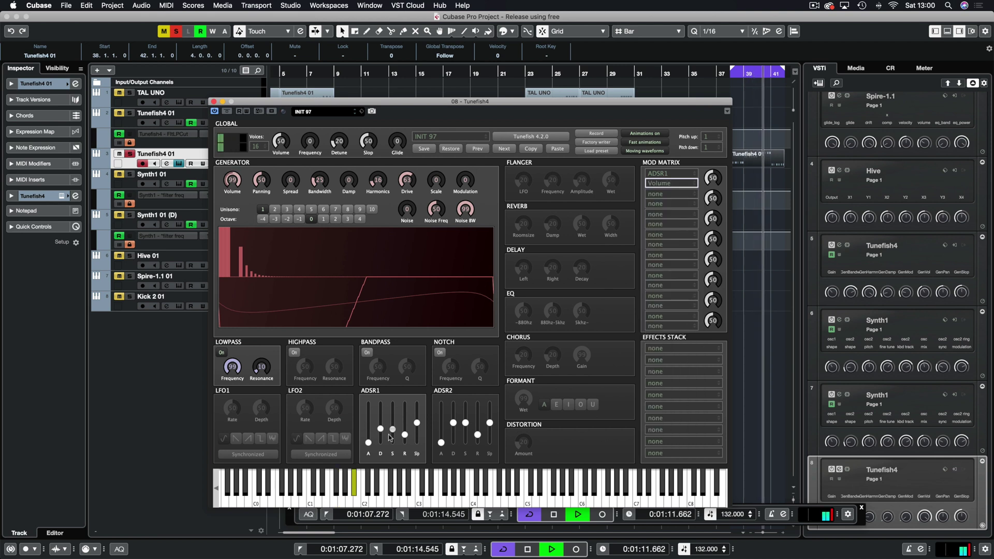
click(415, 454)
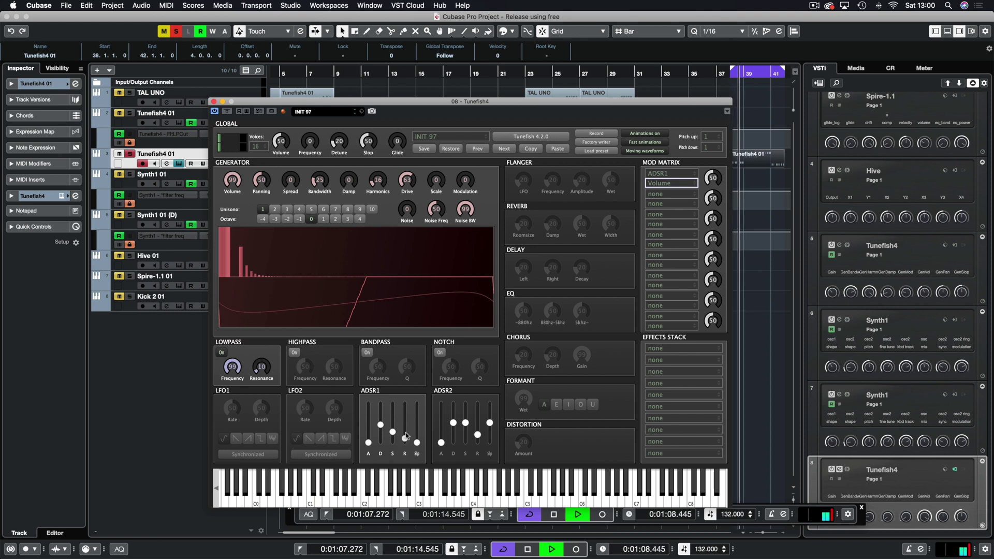
drag(406, 431, 405, 435)
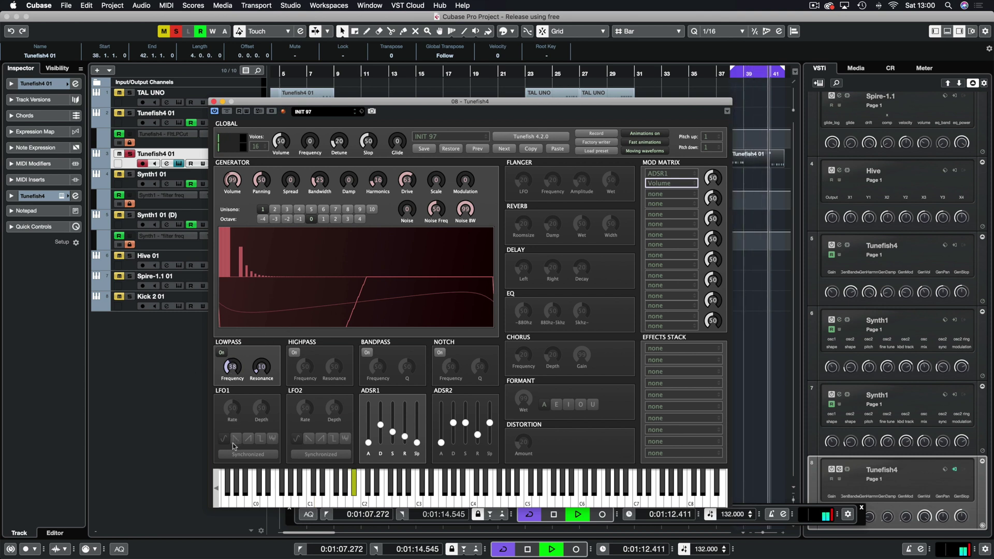
Step: Route ADSR1 to LP Cutoff with a modulation amount of 62, and lower the lowpass Frequency to about 14
click(672, 194)
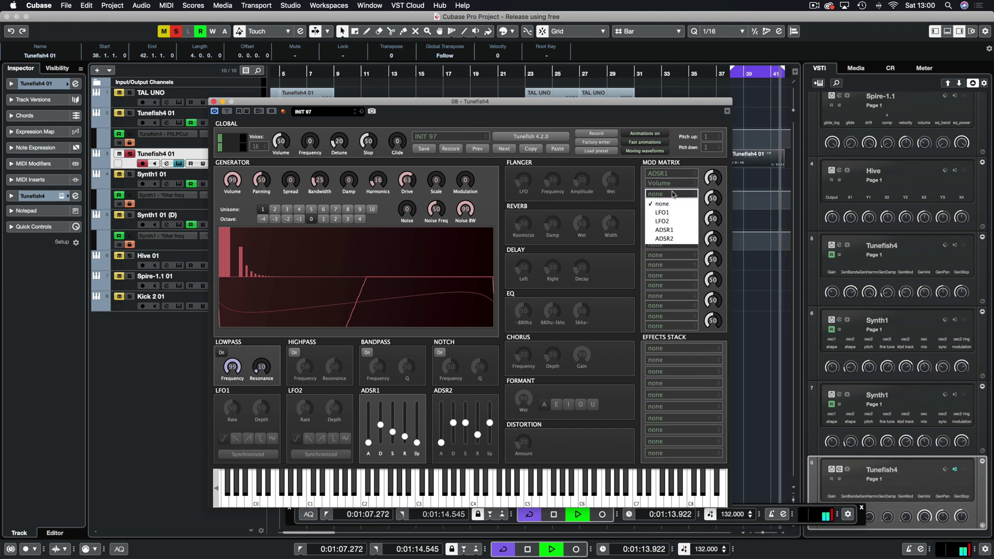
click(664, 230)
click(671, 203)
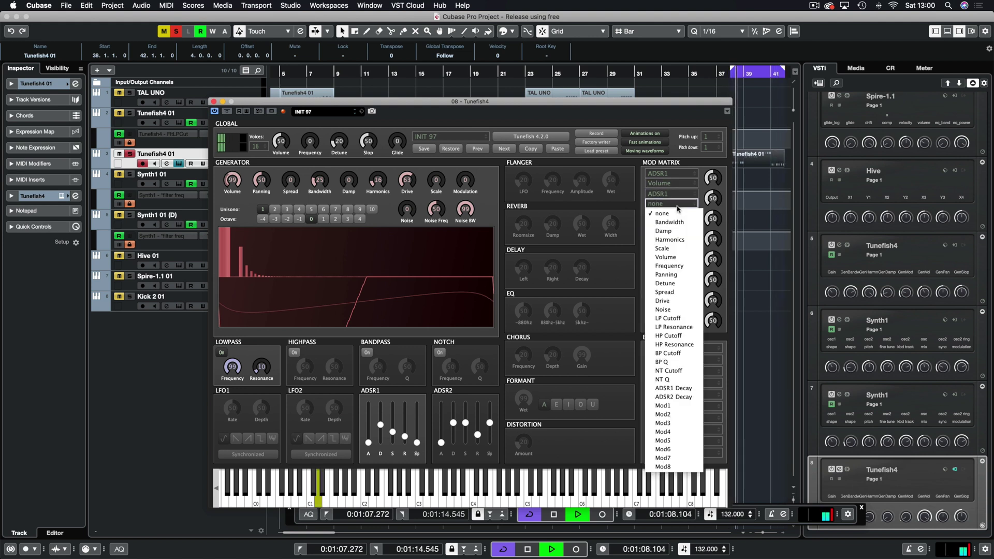
click(668, 318)
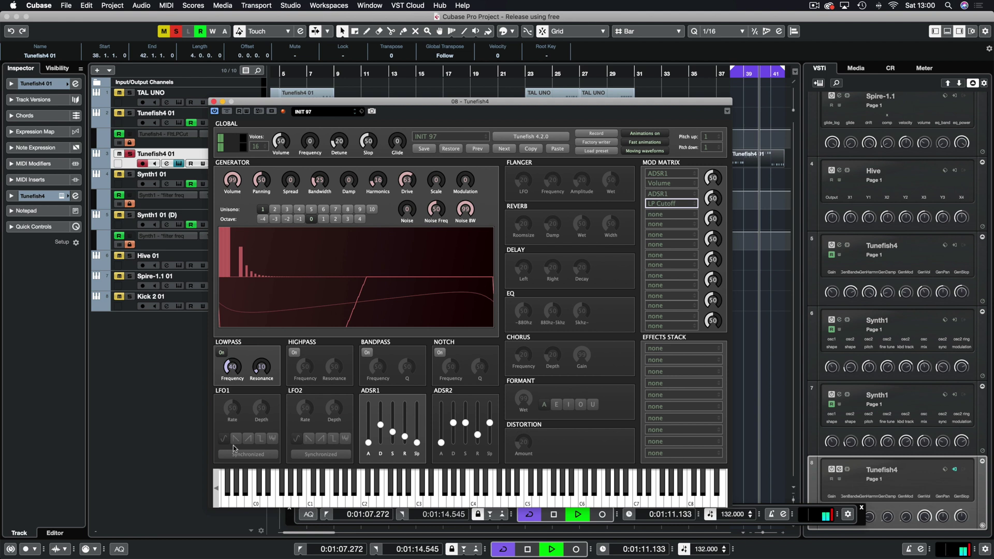
drag(713, 198, 714, 192)
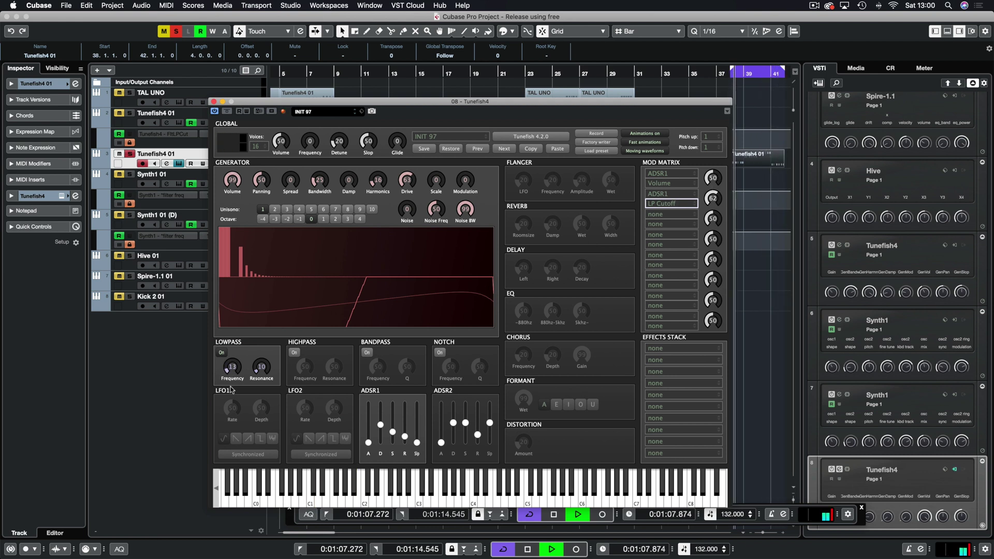
Step: Duplicate the Kick 2 01 parts to extend the kick past the loop's end, and solo the kick track
drag(288, 101, 76, 119)
click(634, 319)
key(super+d)
key(super+d)
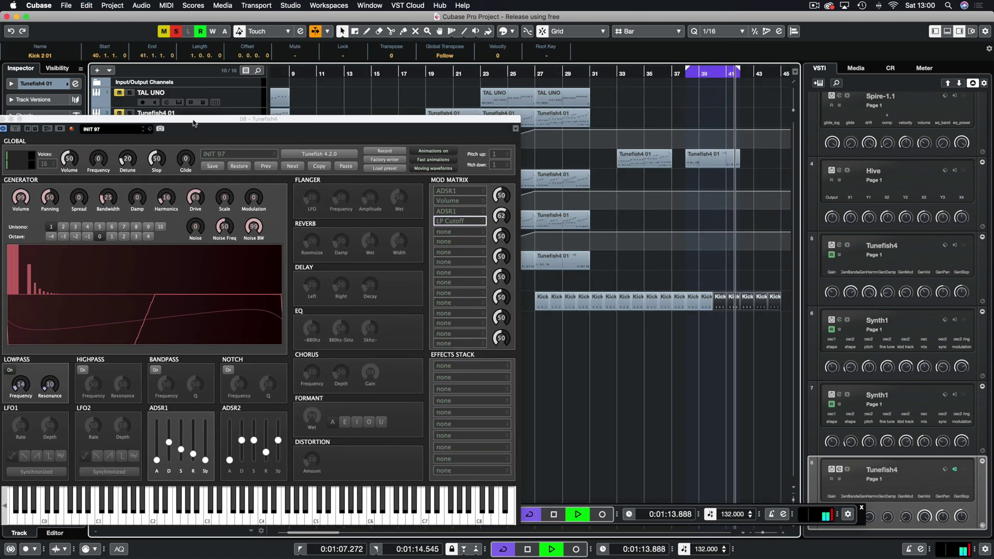
drag(195, 120, 414, 78)
click(129, 297)
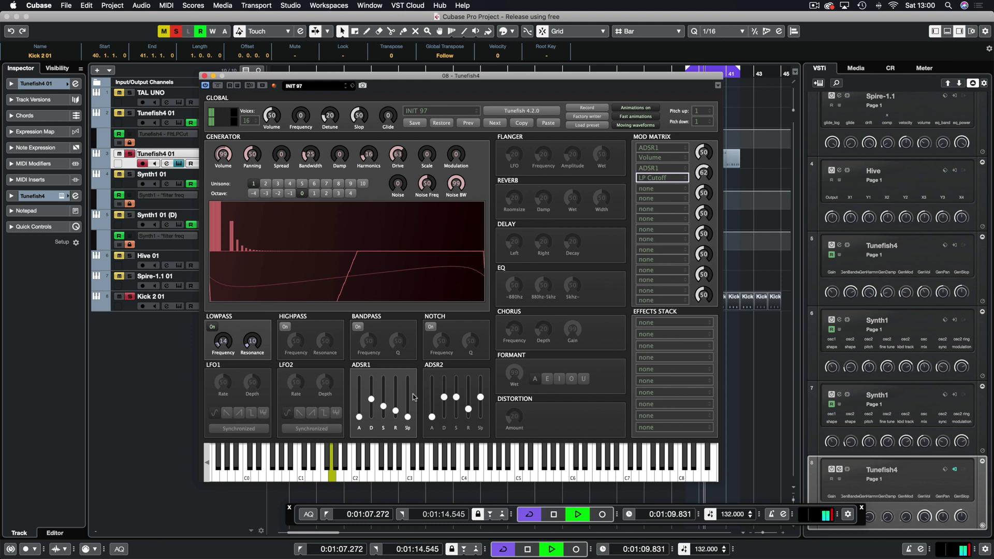
Step: Raise the lowpass Frequency to 99, set the generator Octave to -1, and stop playback
drag(222, 340, 225, 325)
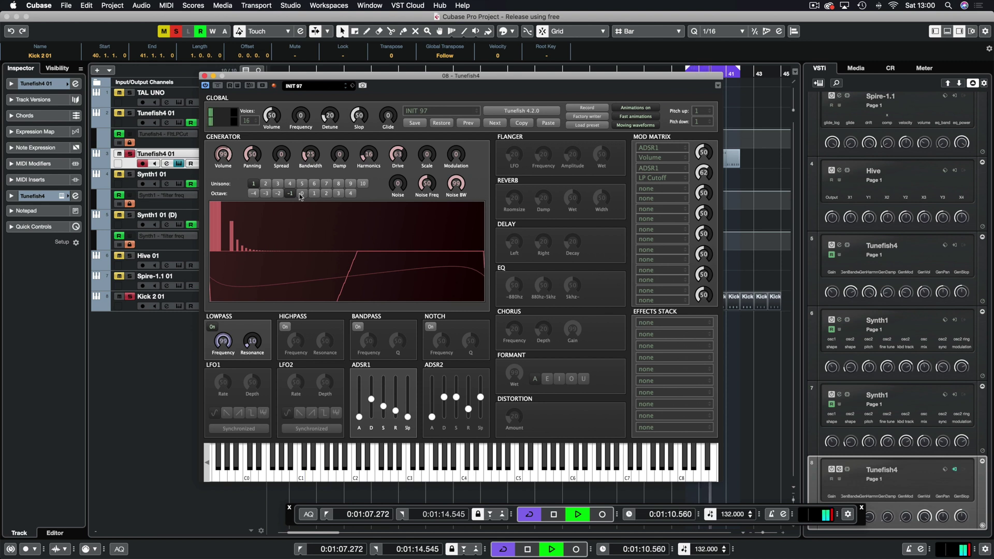
key(space)
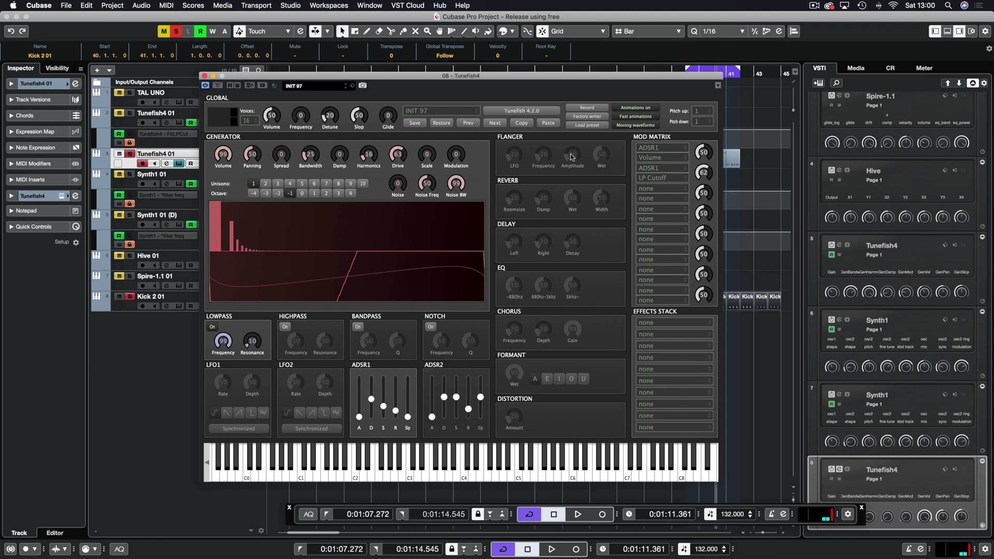
key(XF86AudioLowerVolume)
Step: Select the Tunefish4 01 part at bar 38, reopen its synth, and reset Bandwidth, Harmonics and Drive to 0
click(205, 76)
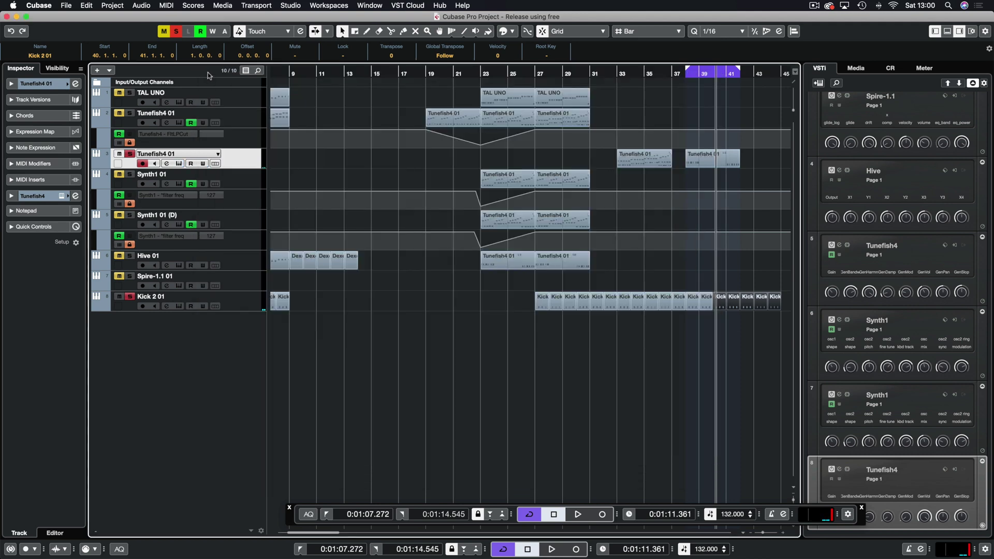
click(708, 160)
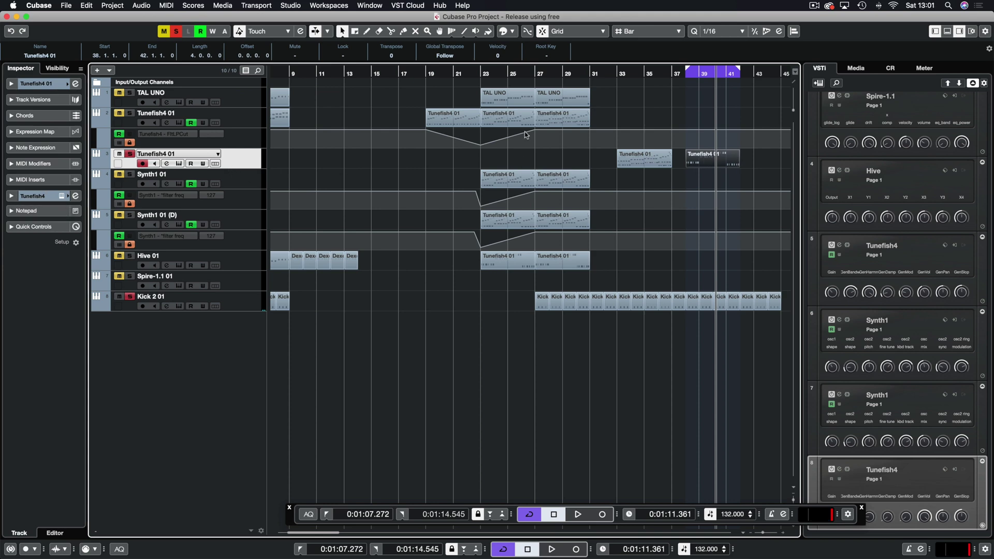
click(62, 196)
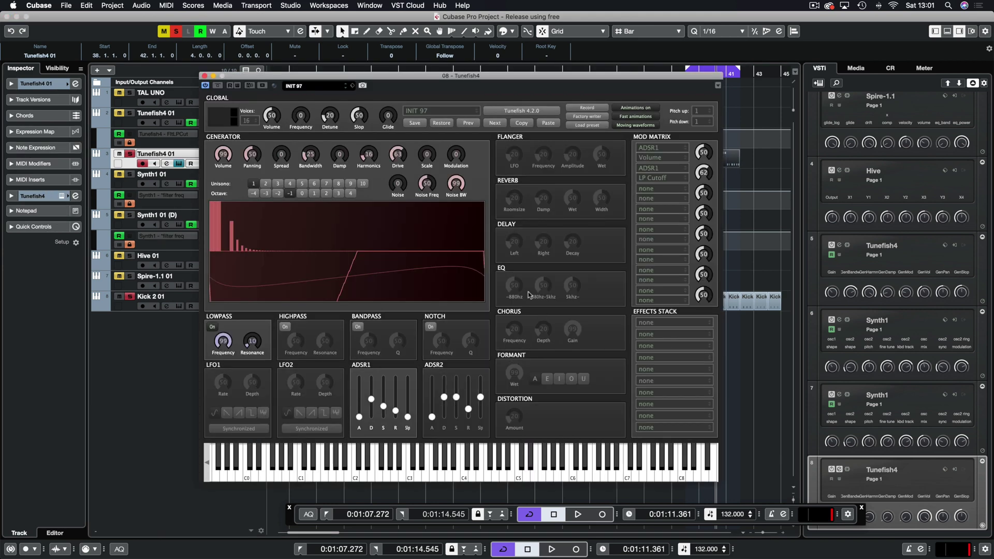
drag(304, 154, 314, 200)
drag(363, 154, 376, 200)
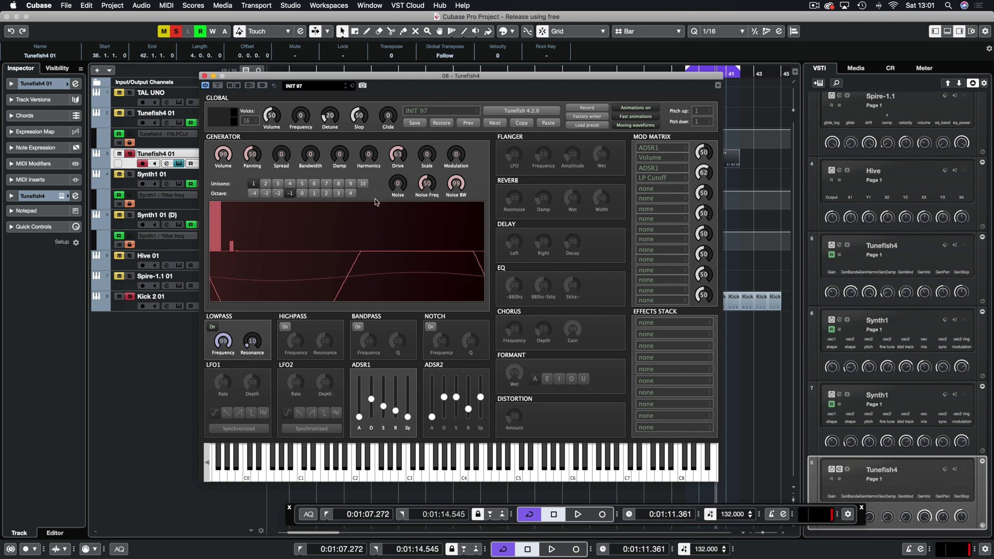
drag(394, 151, 395, 277)
Step: Restart the loop and set the generator's Bandwidth to 25, Harmonics to 28 and Drive to 95
key(space)
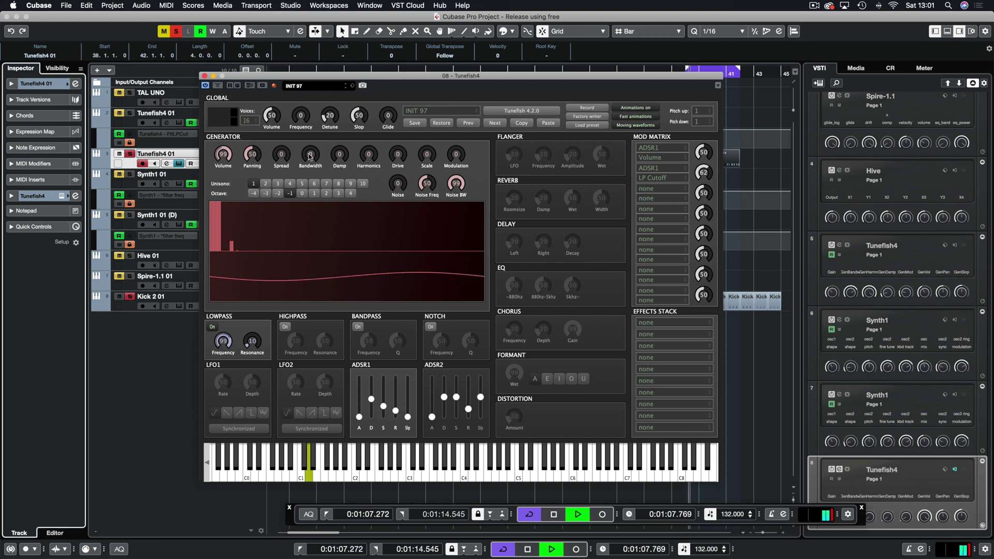
drag(310, 154, 316, 130)
drag(369, 159, 400, 128)
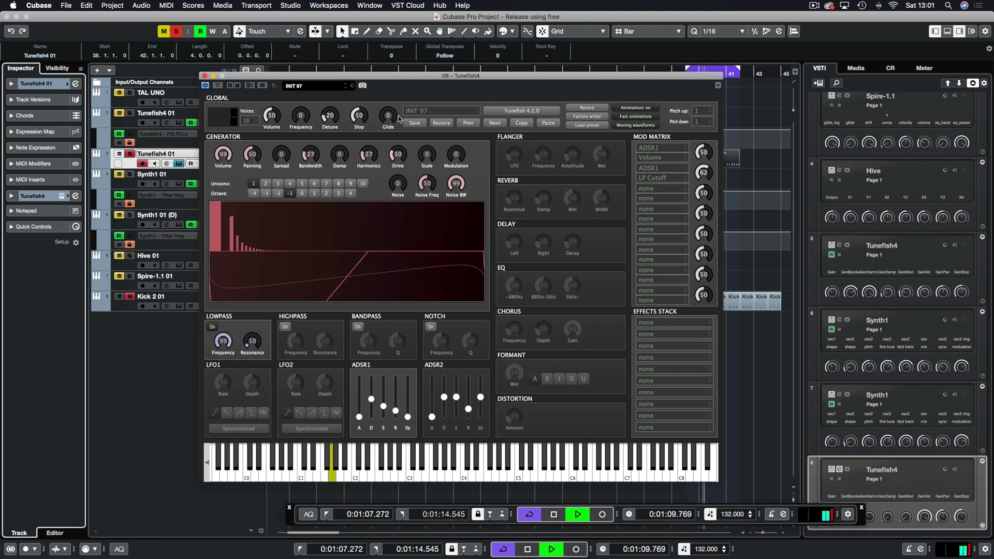
drag(312, 156, 312, 152)
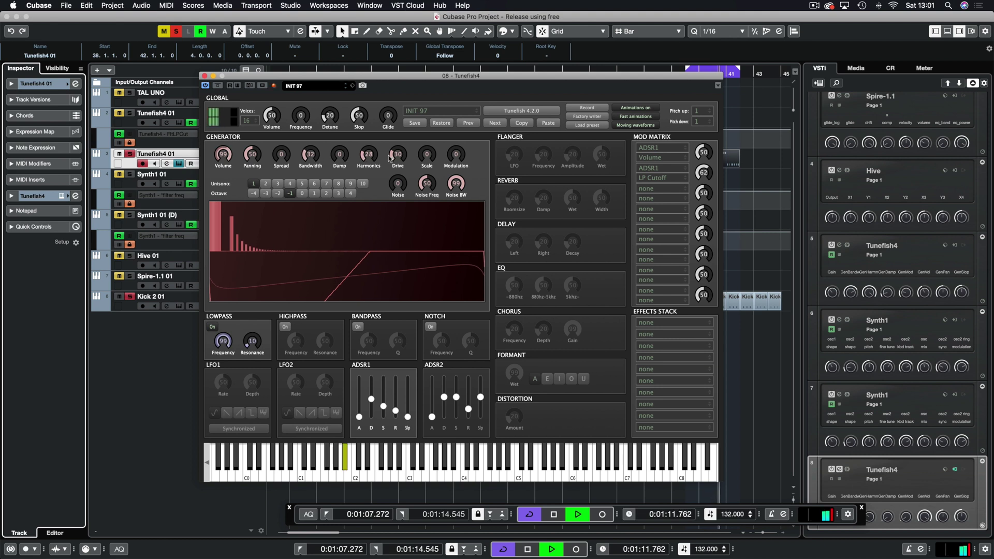
drag(397, 156, 401, 93)
drag(311, 156, 312, 162)
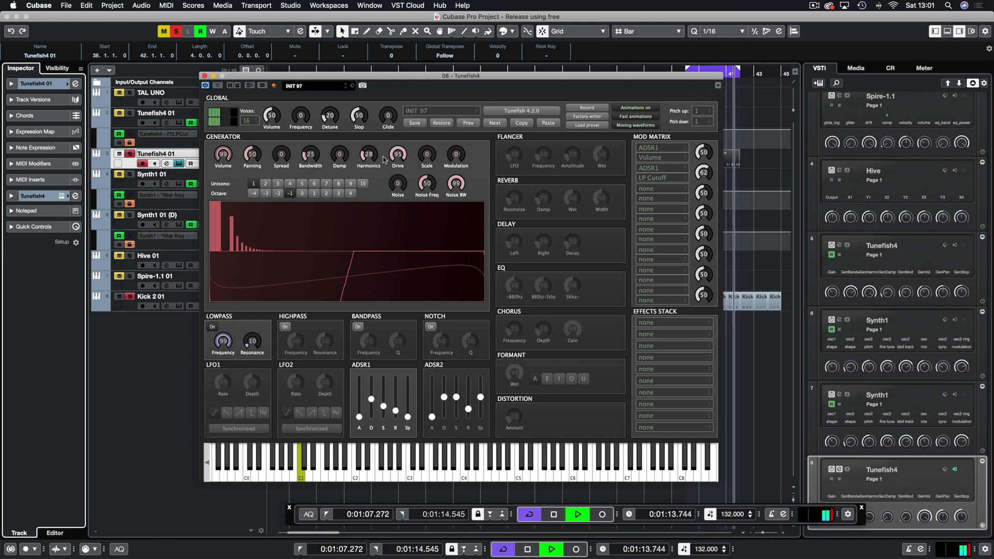
Step: Set the generator's Bandwidth to 34, Drive to 62 and Octave to 0, and switch from the lowpass to the bandpass filter
drag(399, 160, 401, 173)
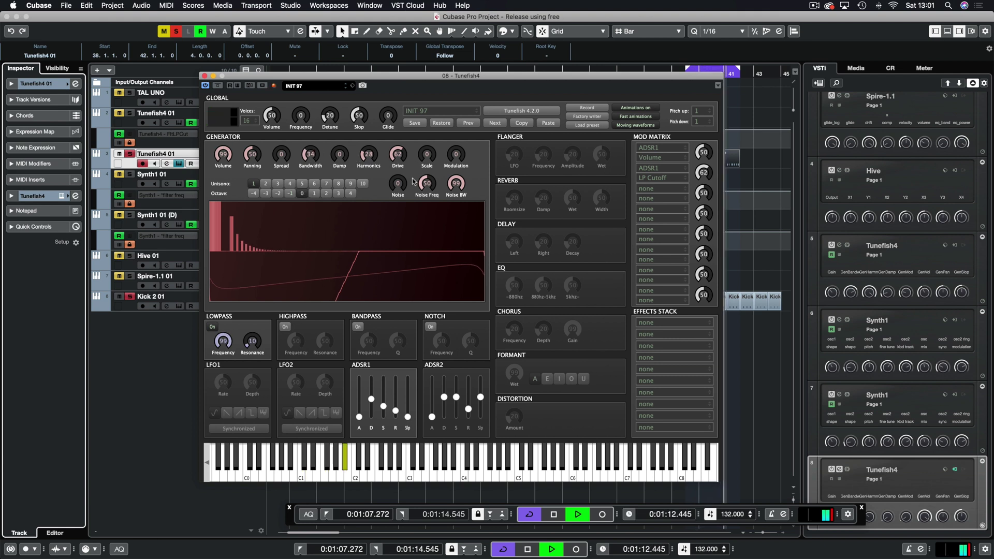
click(212, 327)
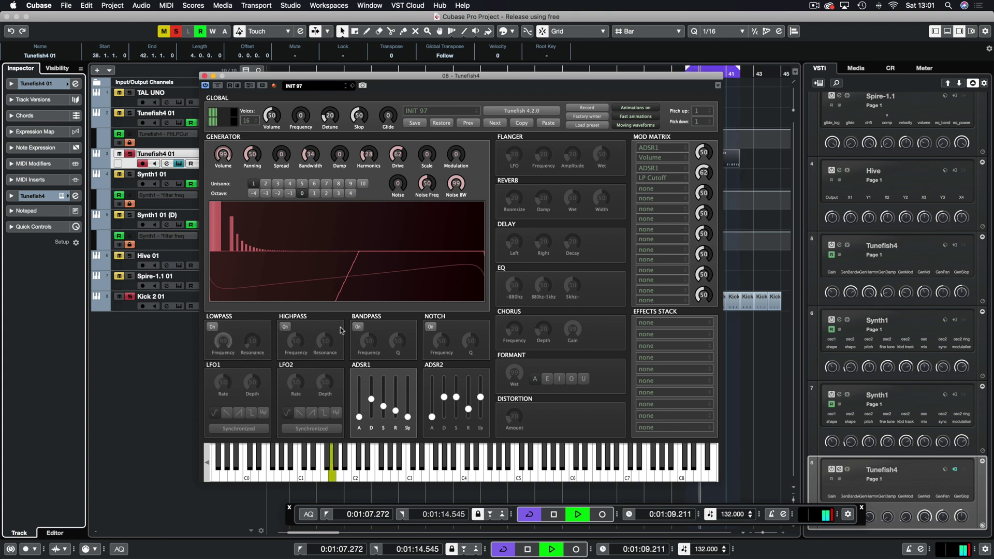
click(359, 327)
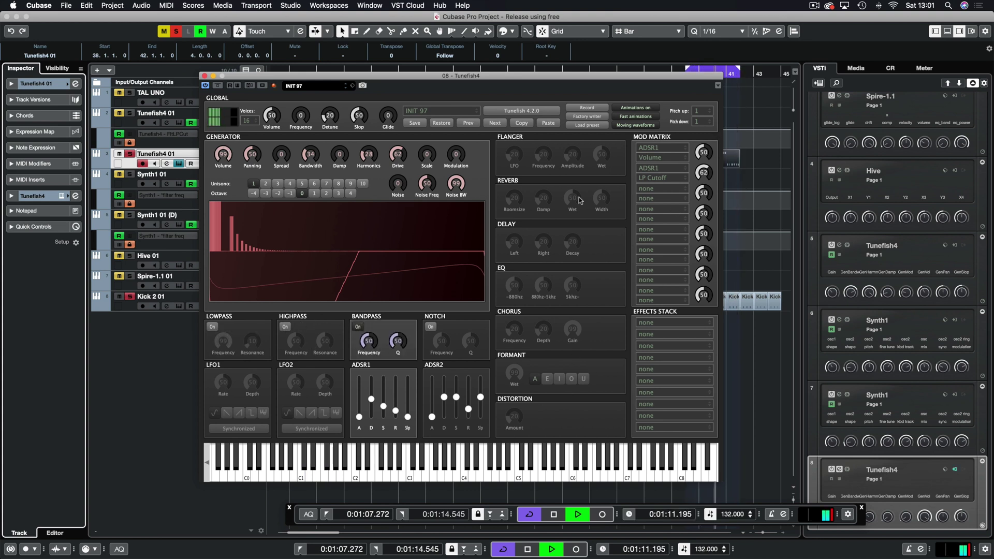
Step: Set the bandpass Frequency to 18 and Q to 43, and stop playback
drag(364, 348, 401, 323)
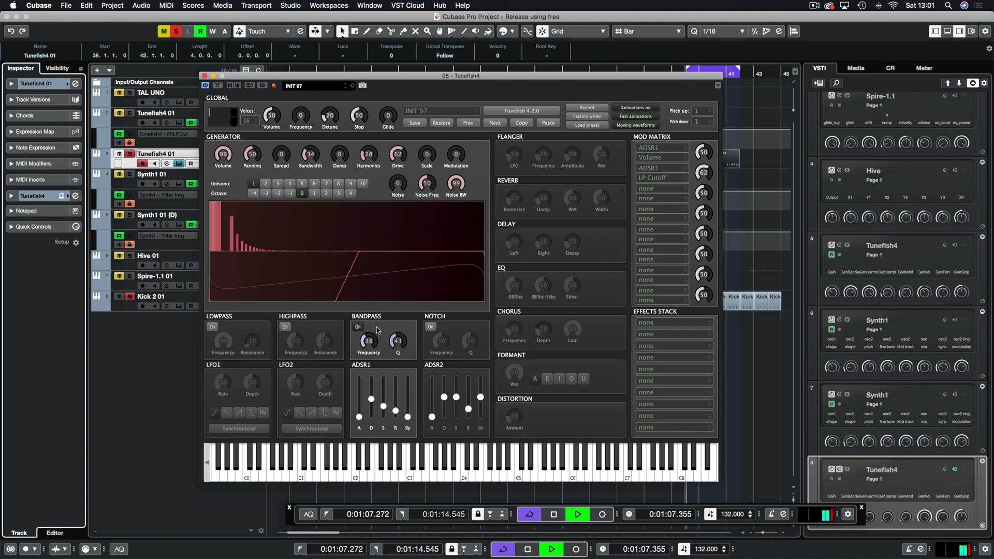
drag(376, 331, 376, 348)
key(space)
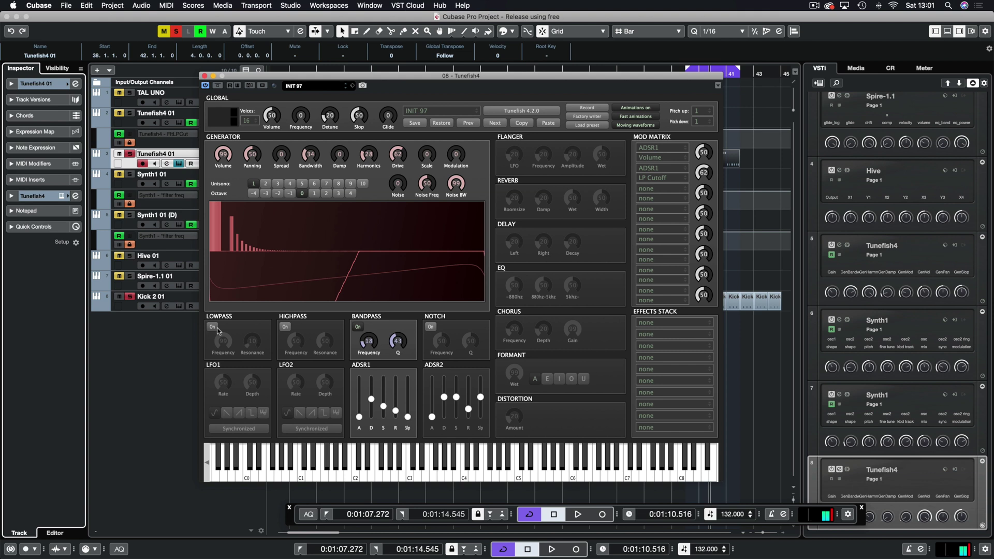
Step: Add Distortion as the first effect in the stack, set its Amount to 36 while the loop plays, and stop playback
click(666, 322)
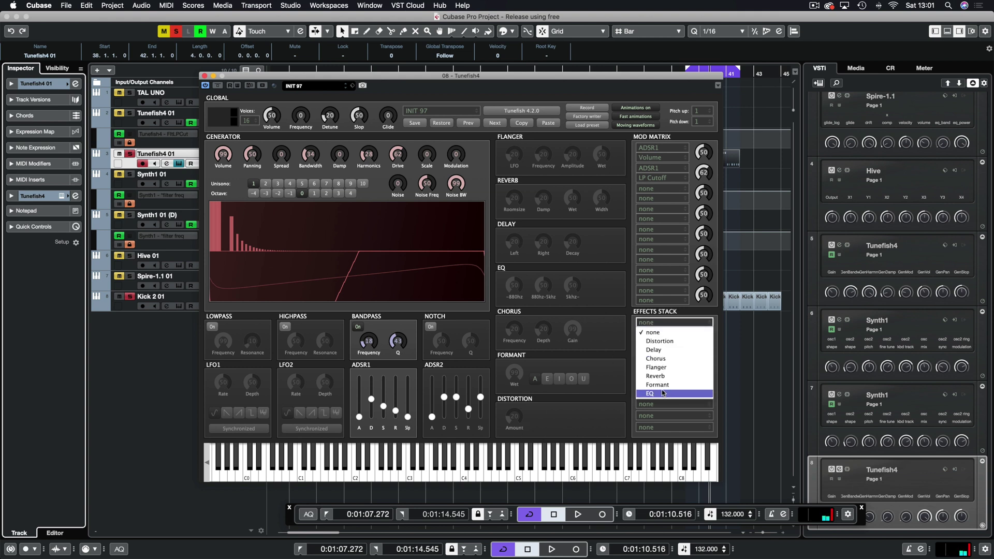
click(667, 341)
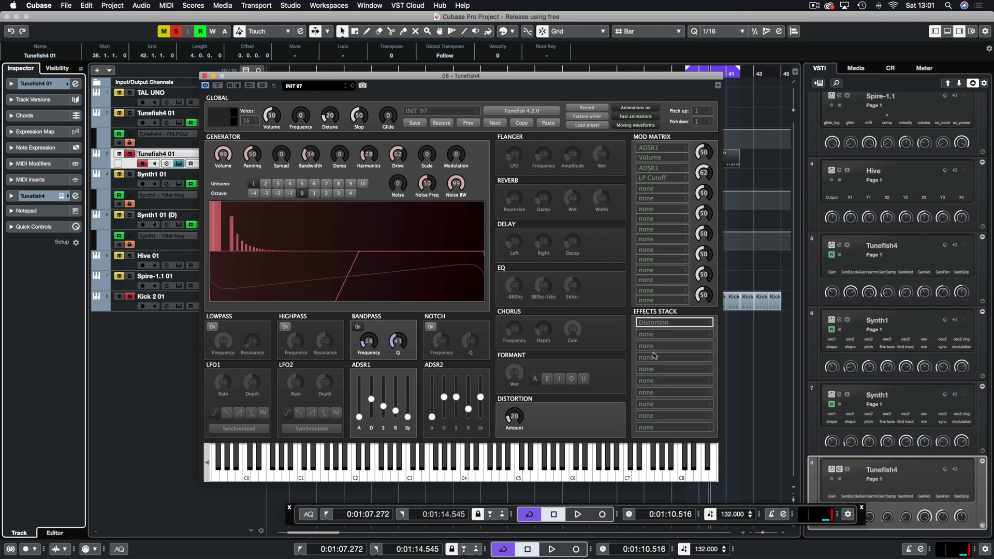
drag(515, 421, 520, 370)
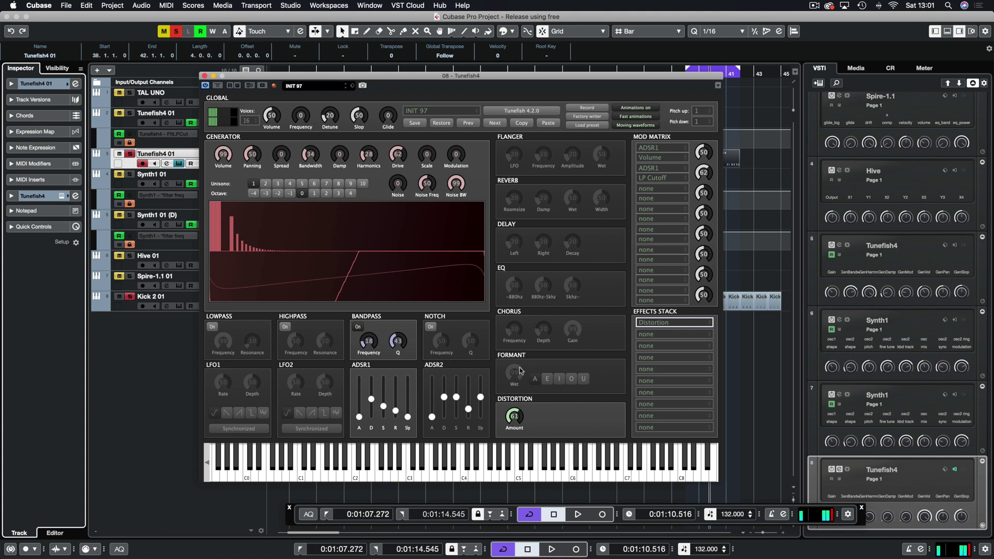
key(space)
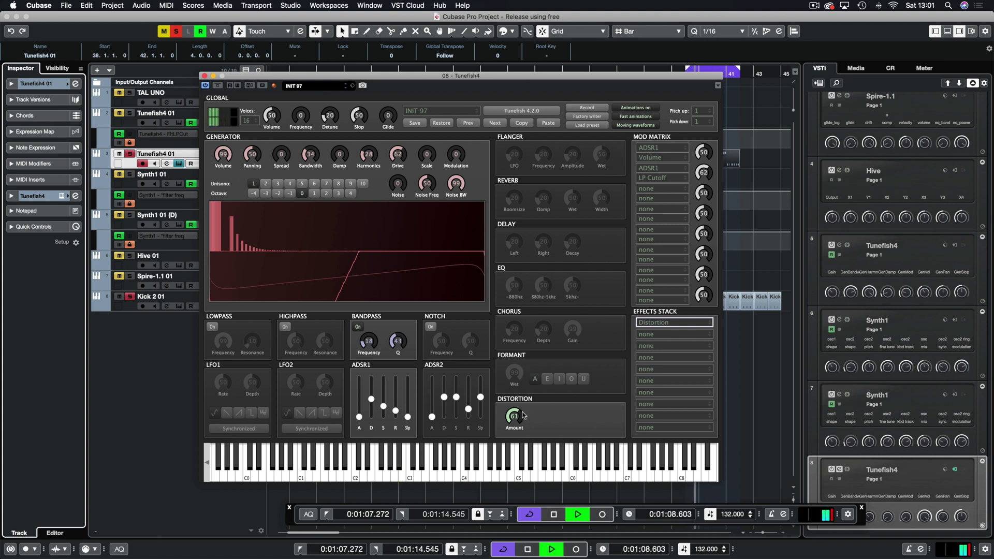
drag(515, 412, 509, 442)
mouse_move(367, 340)
mouse_down()
mouse_move(366, 327)
mouse_move(366, 343)
mouse_up()
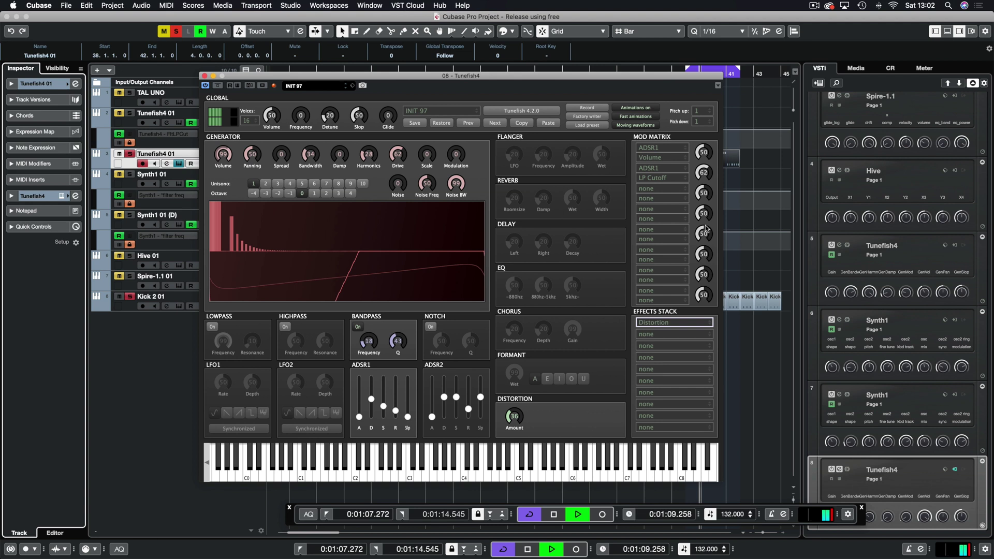
key(space)
Step: Route LFO1 to BP Cutoff in the third modulation slot, with LFO1 synchronized at Rate 63 and Depth 72
click(657, 189)
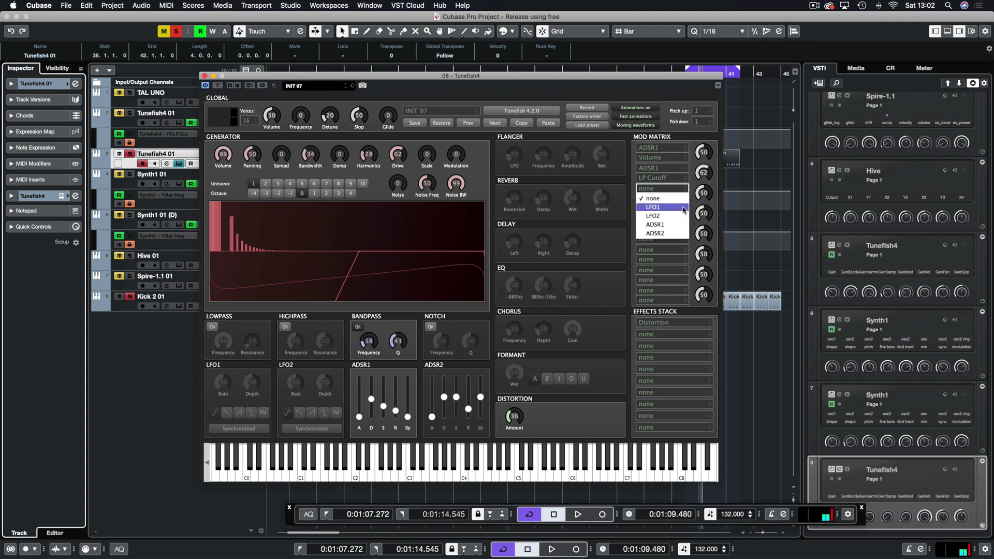
click(663, 208)
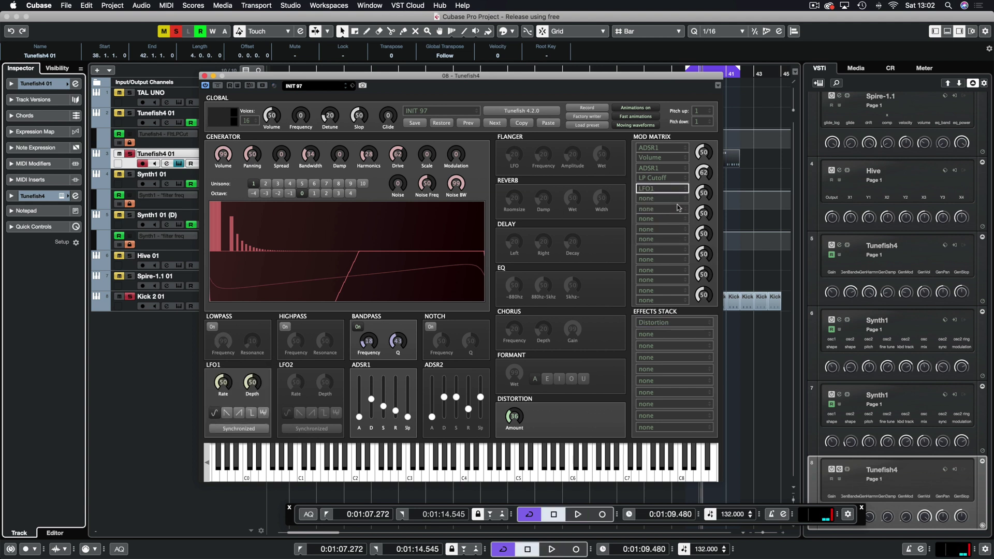
click(670, 198)
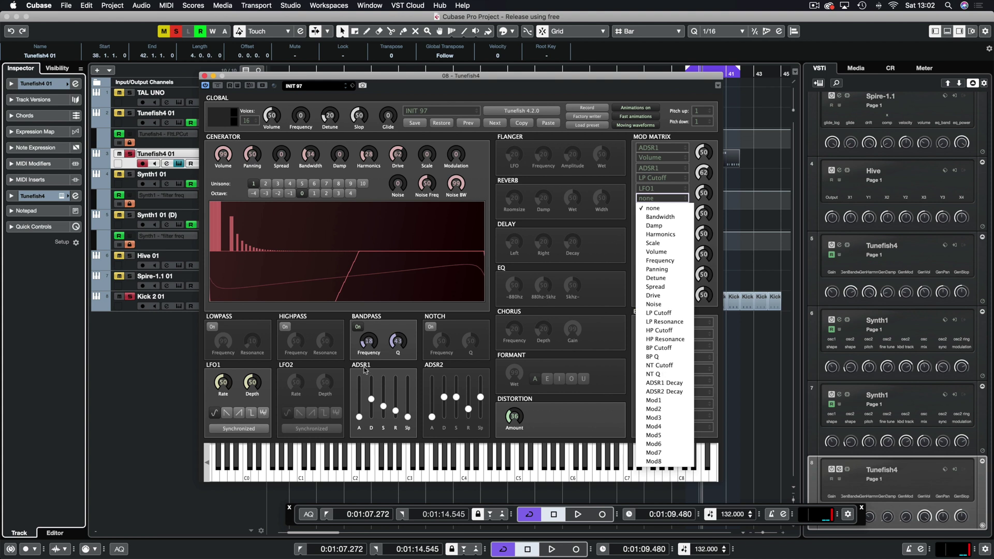
click(669, 349)
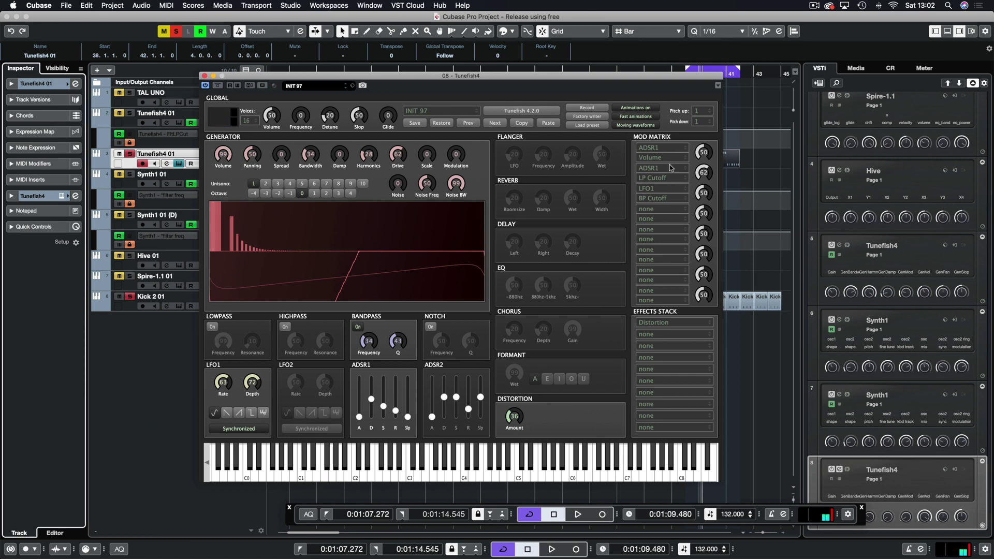
Step: Delete the D1 notes in the first bar of the Tunefish4 01 part at bar 38, and shorten the loop to that bar
drag(267, 75, 647, 558)
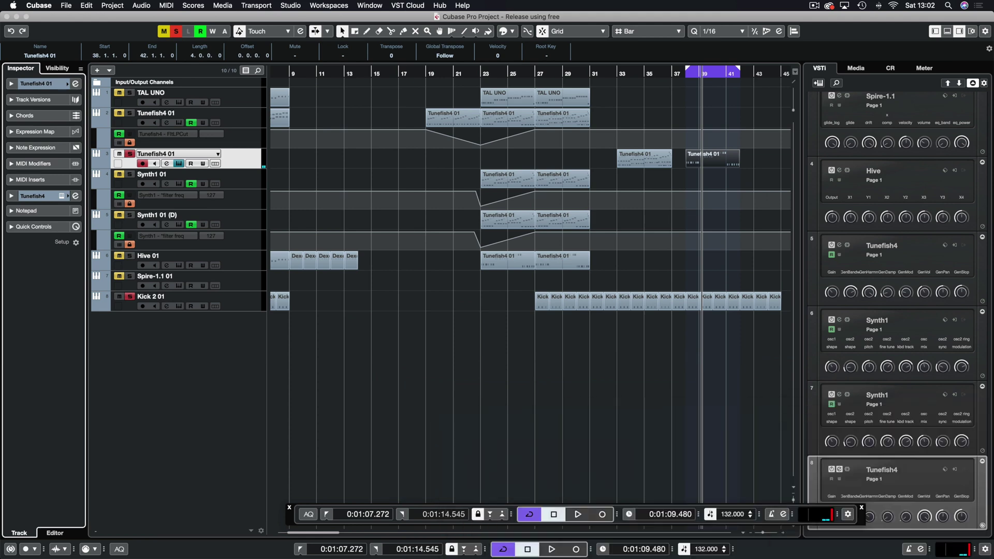
double_click(708, 159)
key(Return)
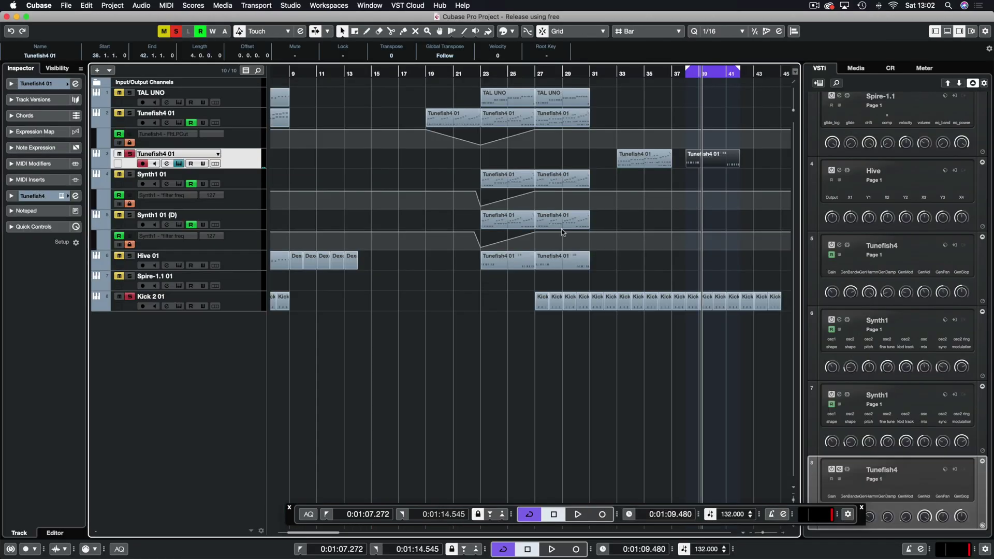
double_click(705, 160)
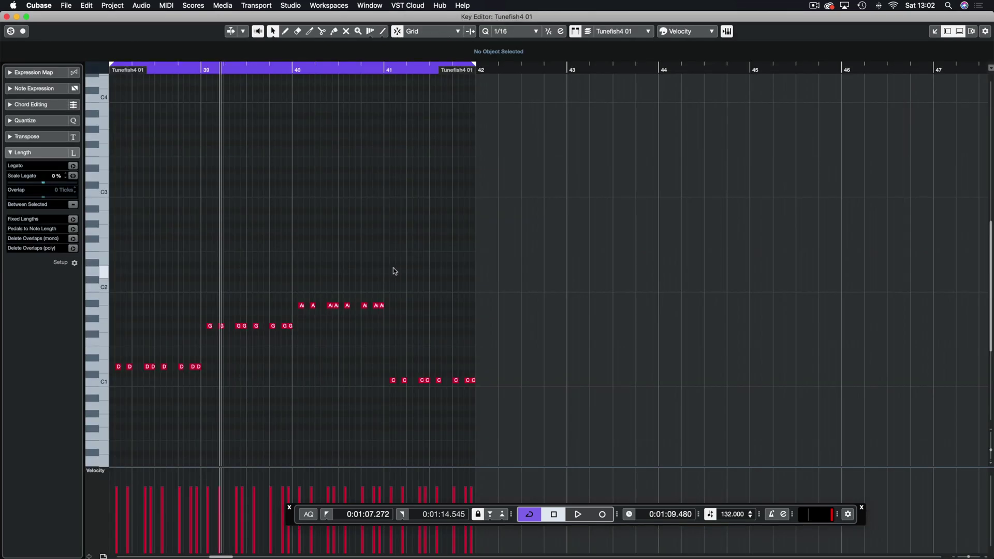
drag(212, 360, 113, 376)
key(Delete)
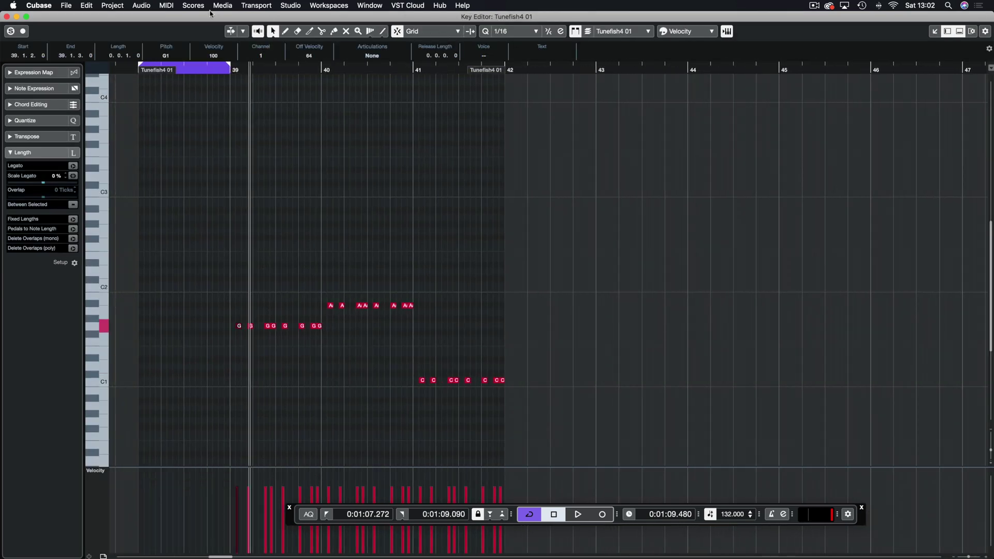
Step: Fill bar 38 with a continuous row of 1/16 D1 notes and start the loop
click(383, 31)
drag(139, 367, 232, 366)
key(space)
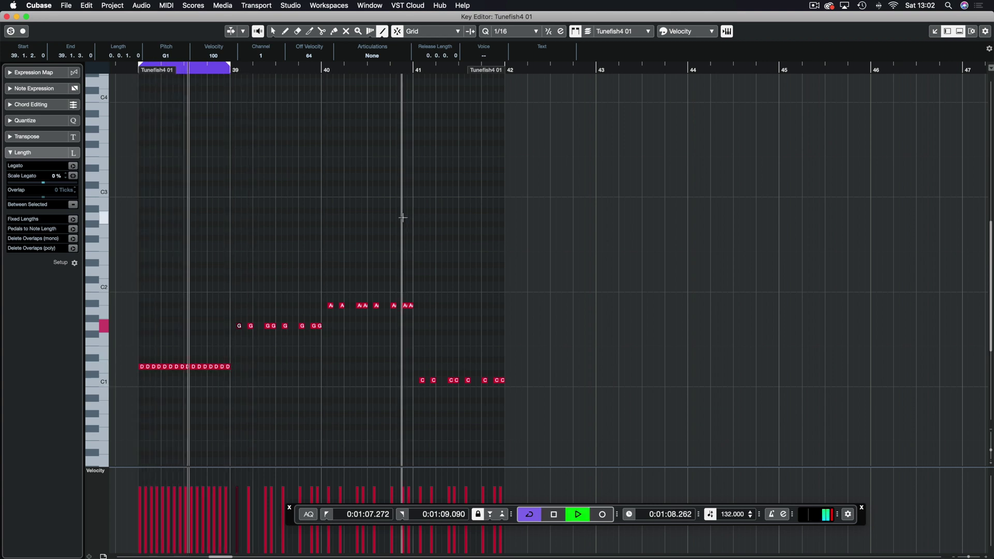
Step: Reopen the part's notes, delete the fifth and eleventh D1 sixteenths in bar 38, and restart the loop
click(6, 16)
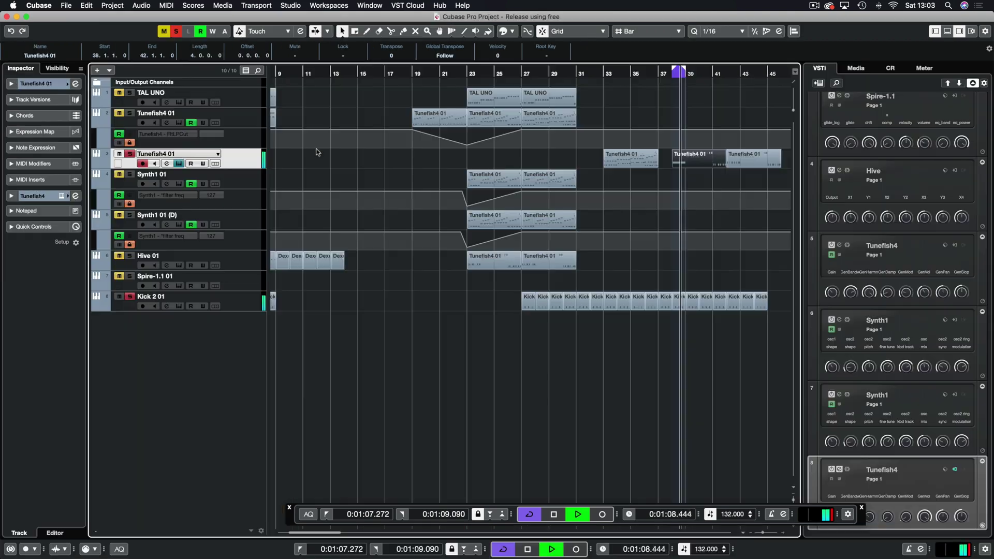
key(Return)
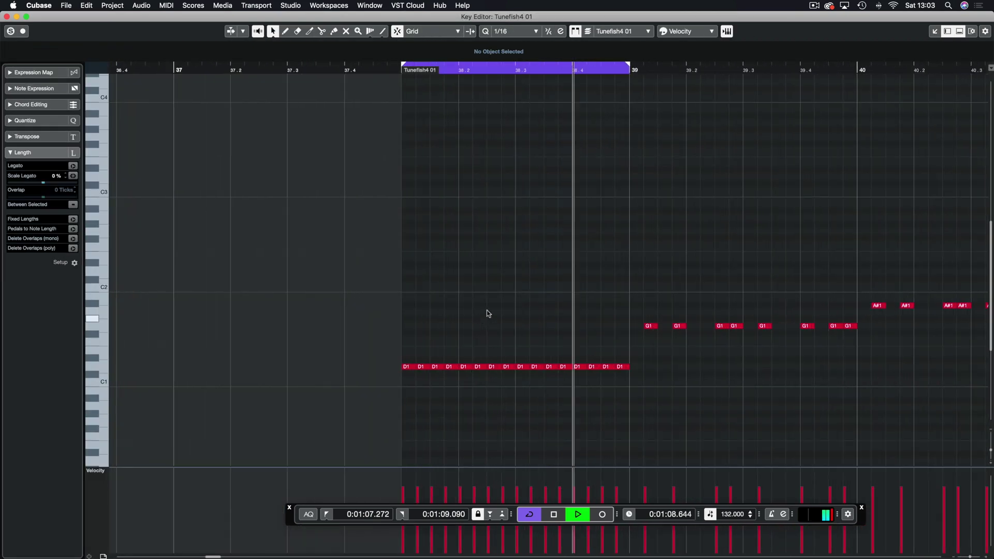
key(space)
click(465, 366)
key(Delete)
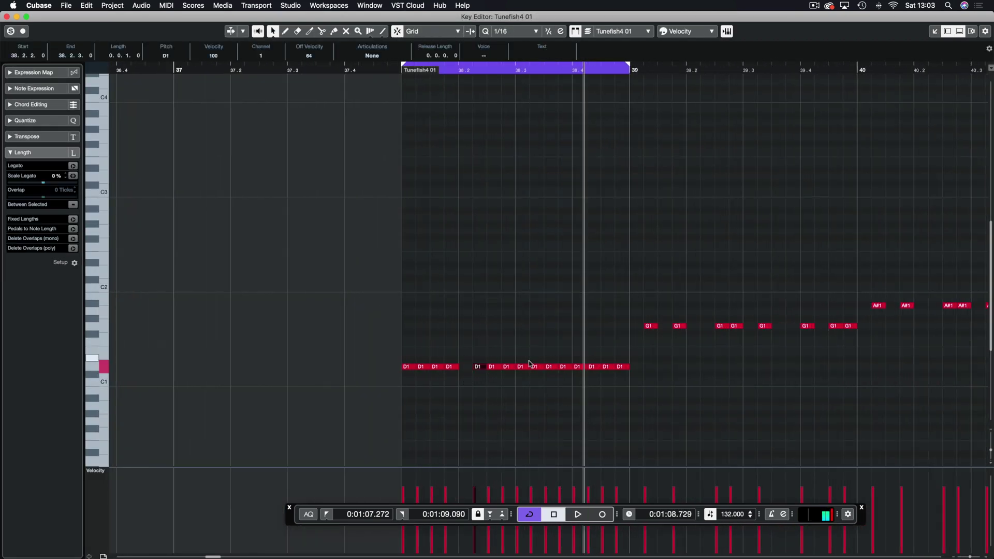
drag(553, 371, 567, 369)
key(space)
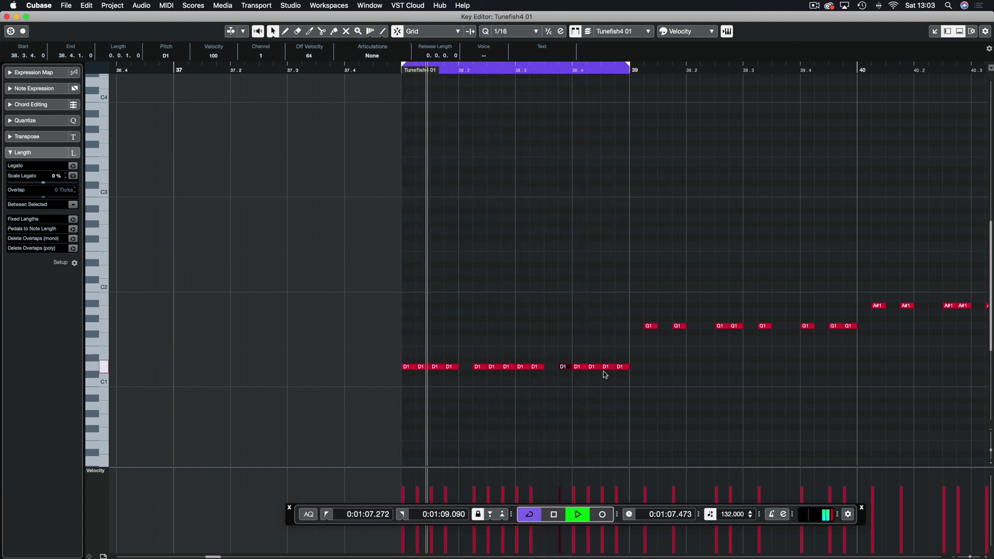
Step: Reopen the track's Tunefish4 synth and set LFO1 Rate to 94, Depth to 35, bandpass Frequency to 36 and Q to 65
key(Return)
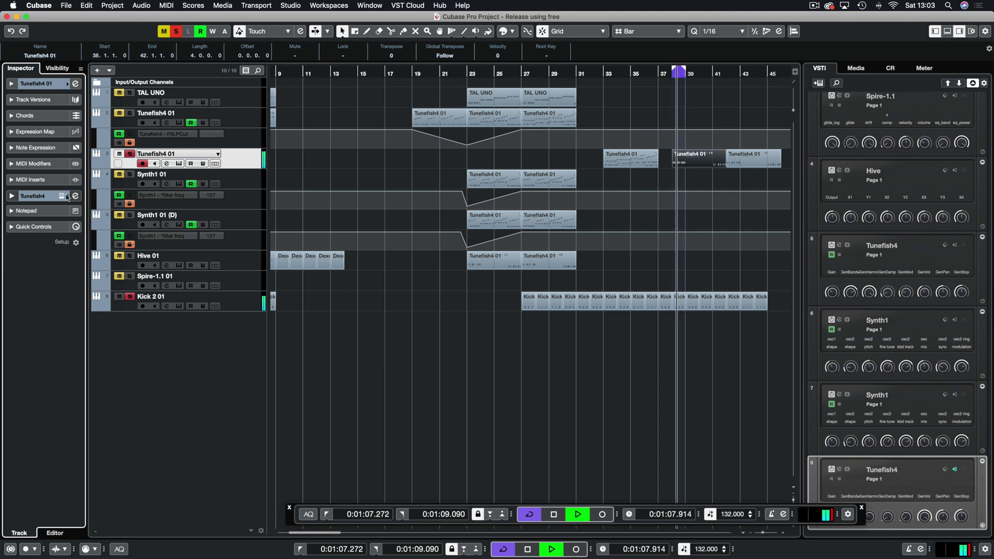
click(62, 196)
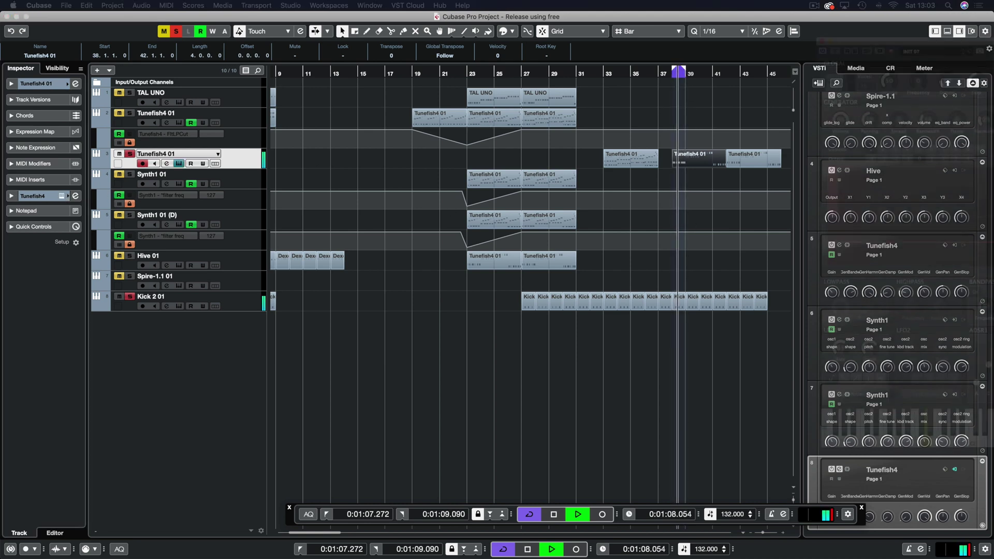
drag(993, 43, 638, 44)
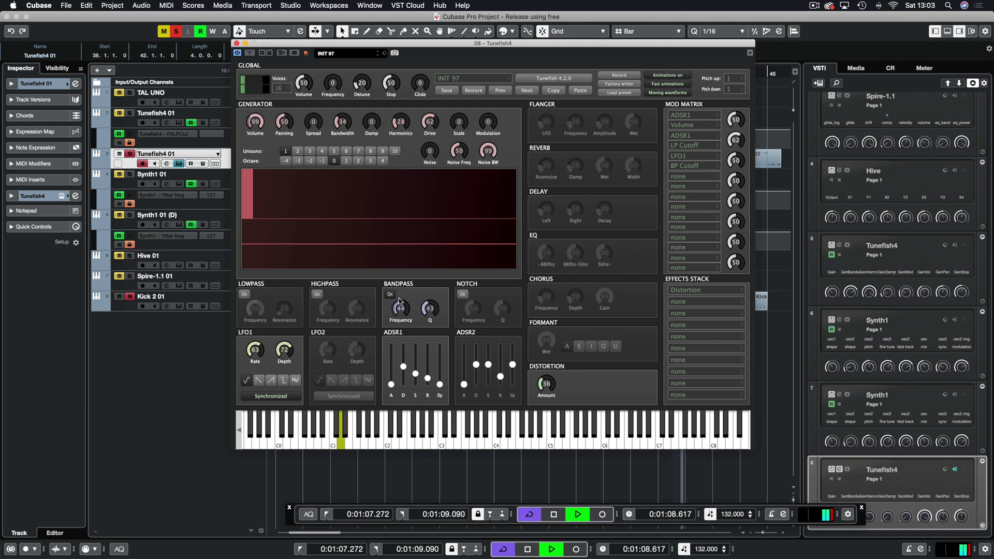
drag(398, 313, 399, 315)
drag(253, 346, 281, 398)
drag(259, 356, 263, 291)
mouse_move(395, 306)
mouse_down()
mouse_move(395, 320)
mouse_move(436, 300)
mouse_move(406, 309)
mouse_move(407, 296)
mouse_up()
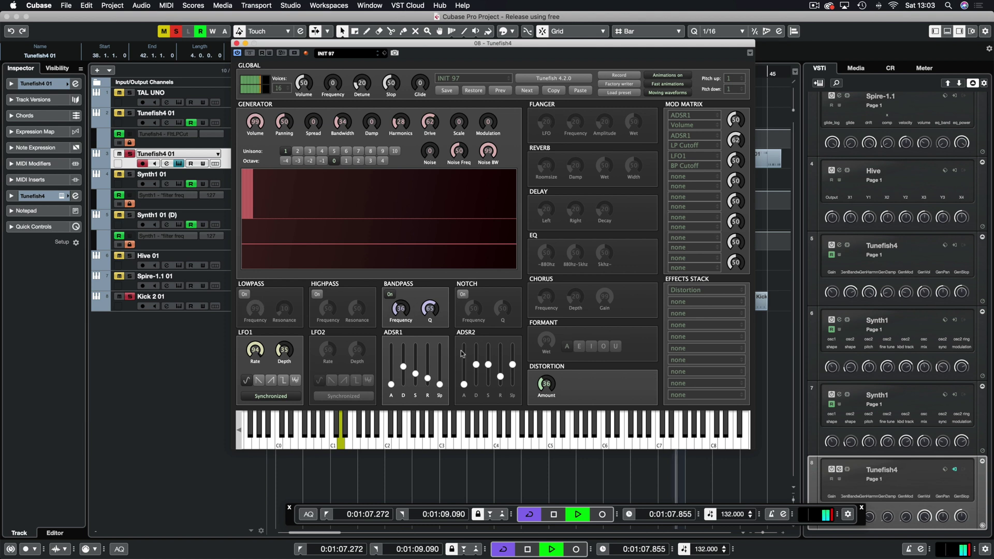
Step: Lower ADSR1's Decay and Sustain, set Distortion Amount to 49 and bandpass Frequency to 22, stop playback and move the synth window aside
drag(401, 370, 413, 379)
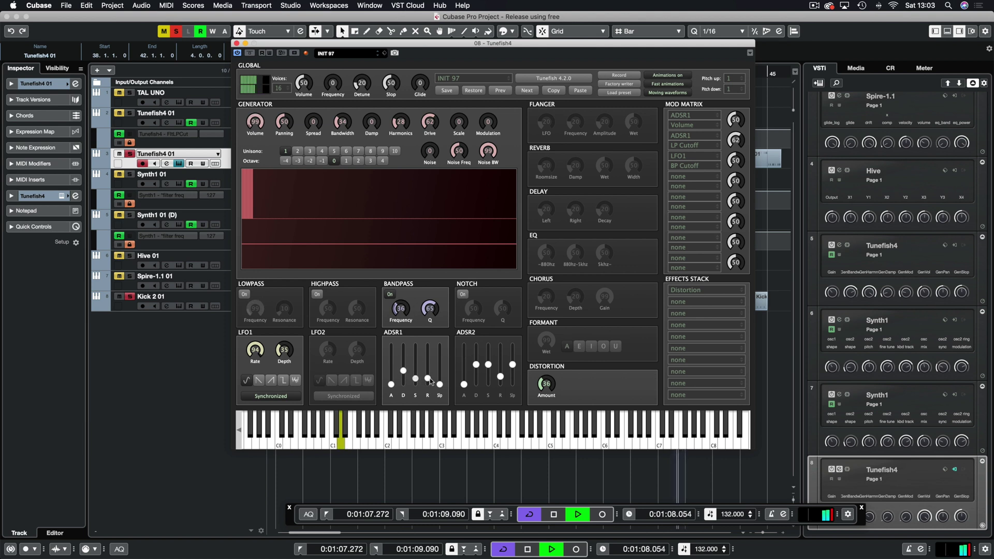
drag(550, 374, 550, 359)
drag(396, 304, 404, 325)
key(space)
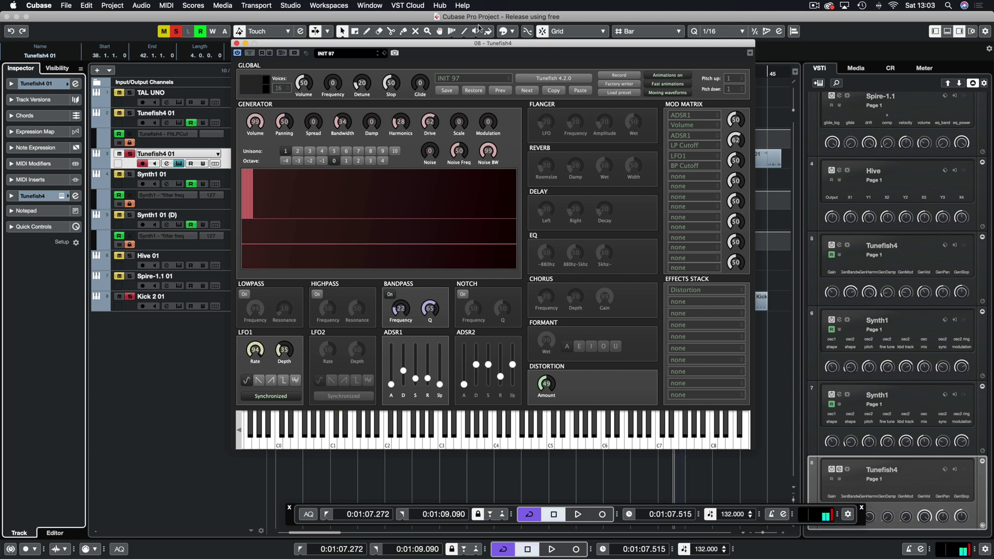
drag(476, 45, 430, 73)
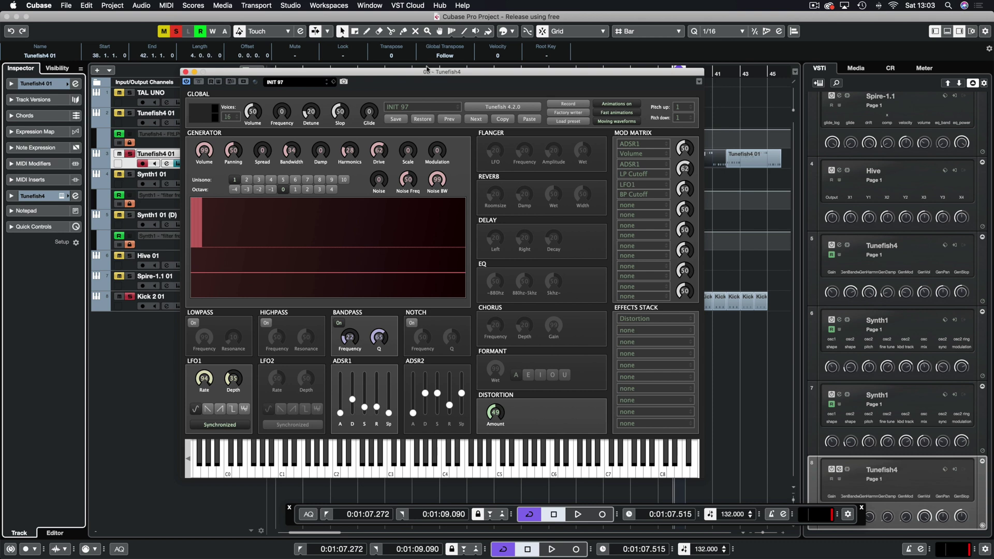
drag(325, 76, 993, 64)
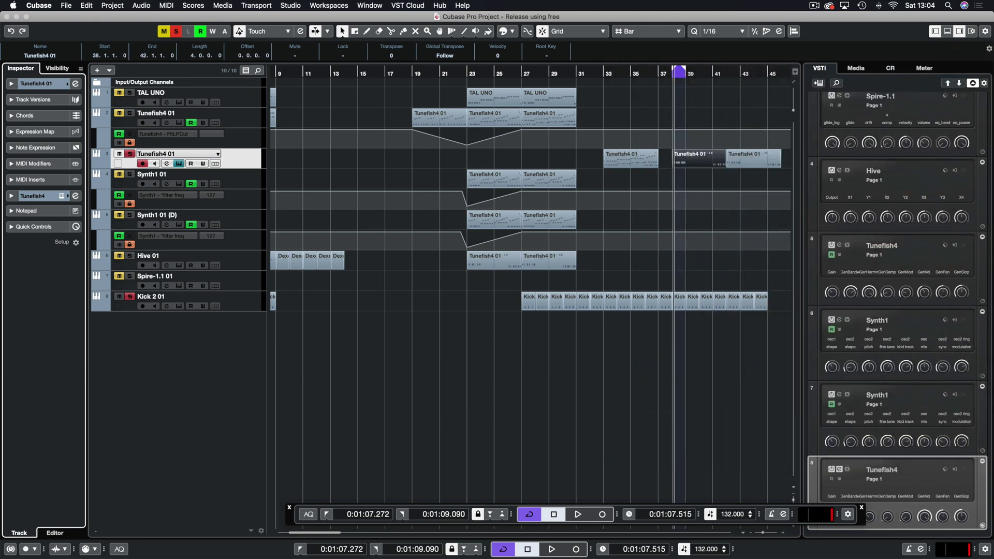